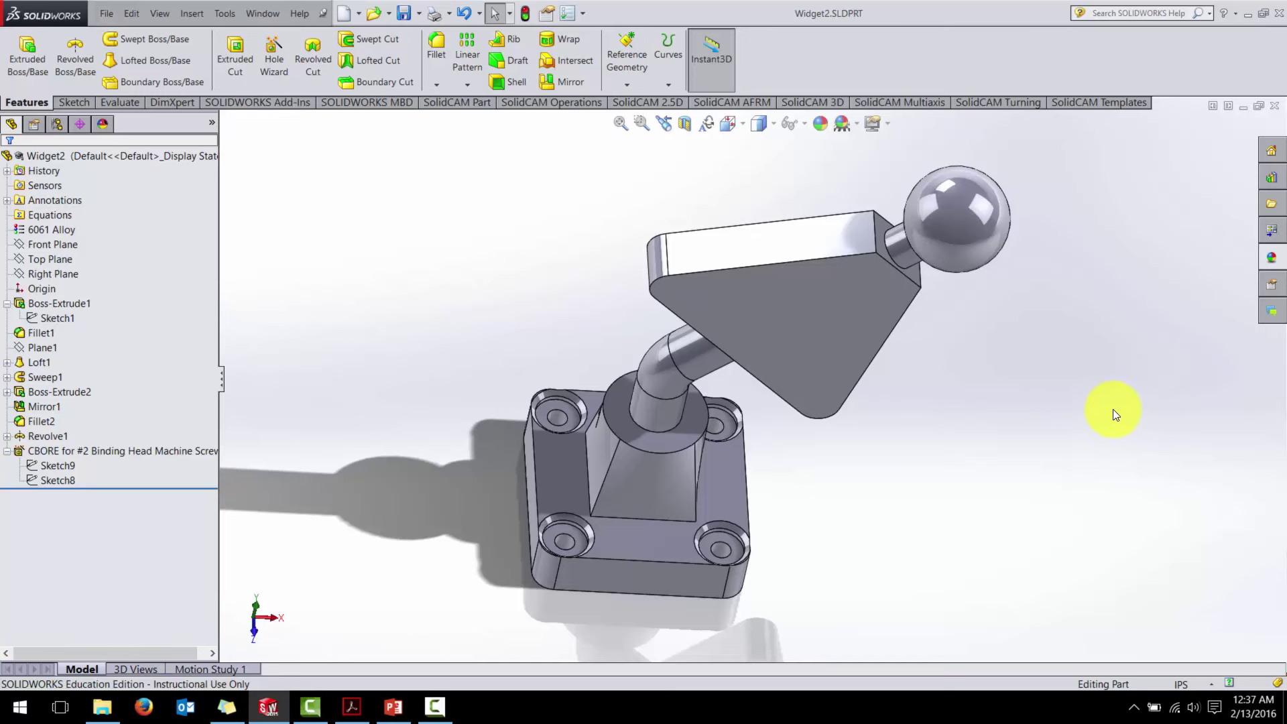
Start a new sketch (Sketch10) on the triangular face of Boss-Extrude2.
right_click(814, 320)
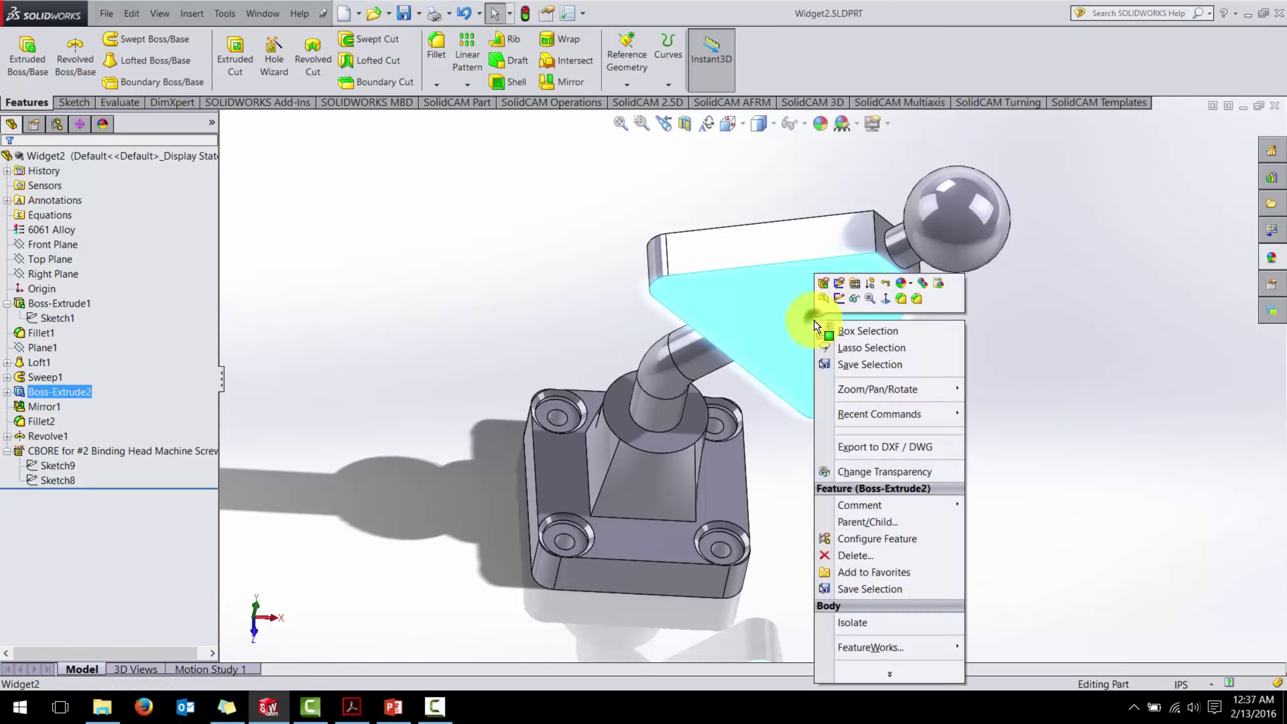
left_click(839, 299)
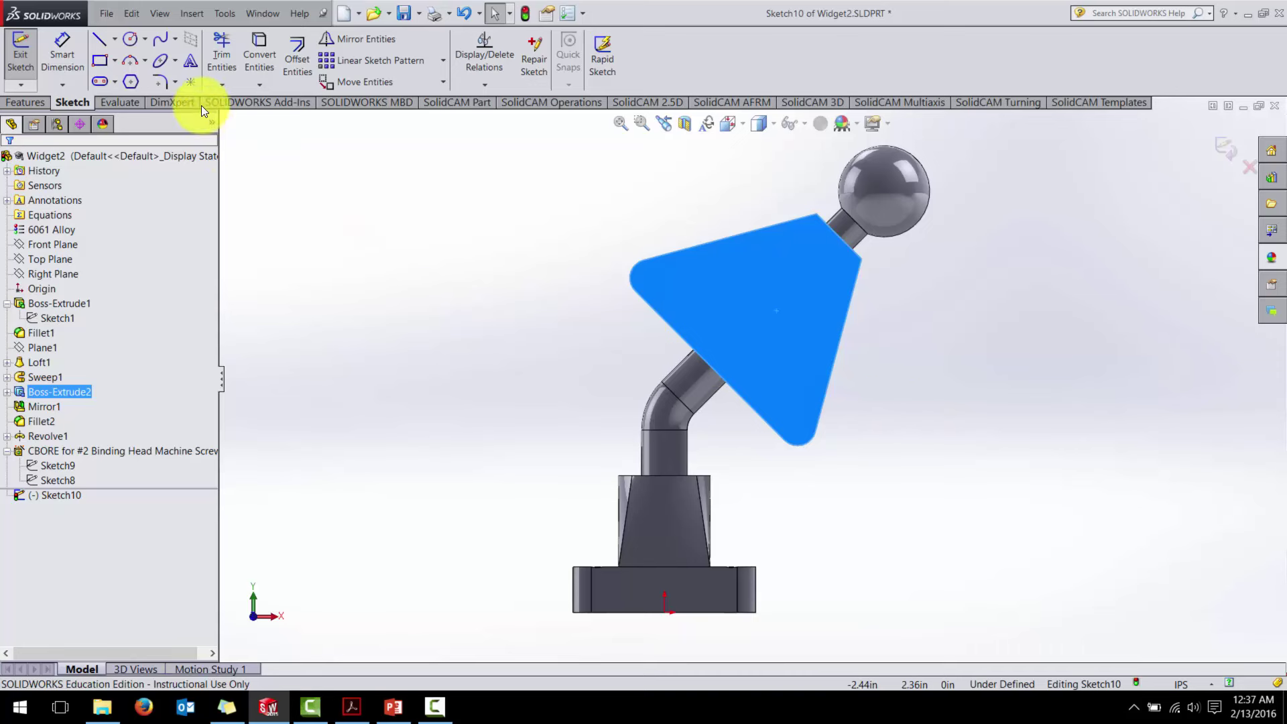
Add sketch text spelling the person's name to Sketch10 and confirm it.
left_click(197, 63)
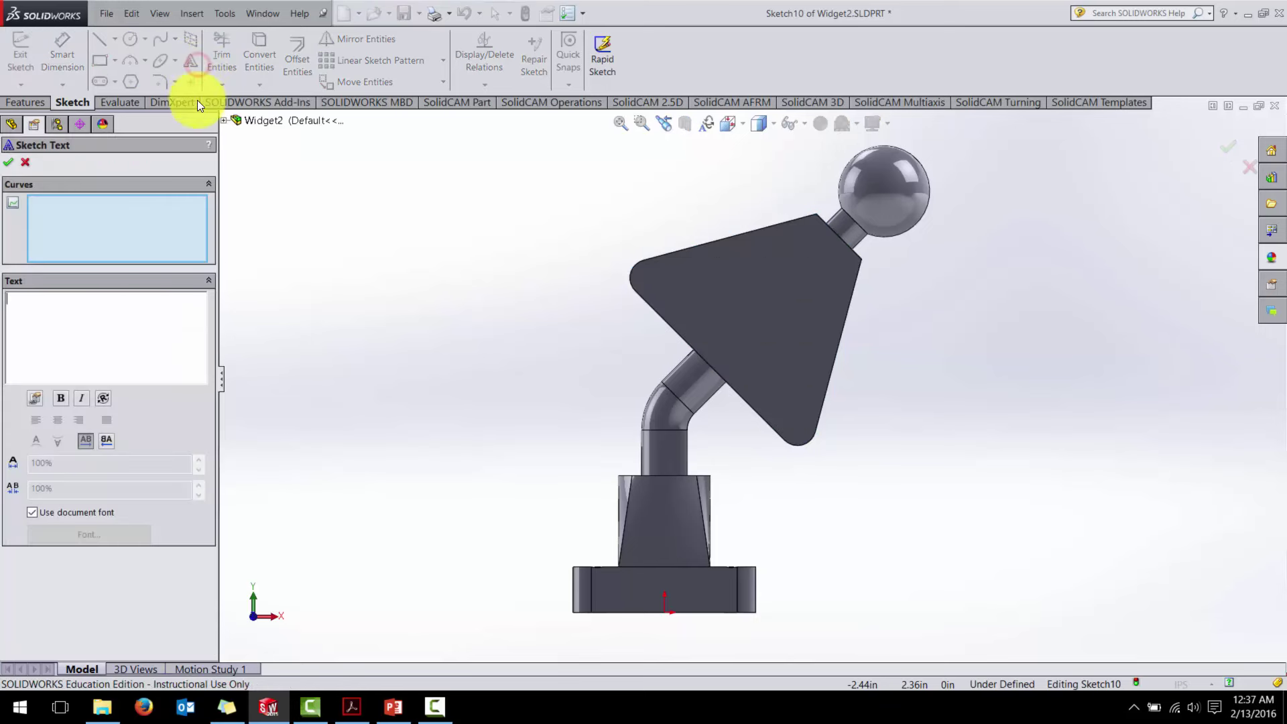
left_click(51, 310)
type("M Young")
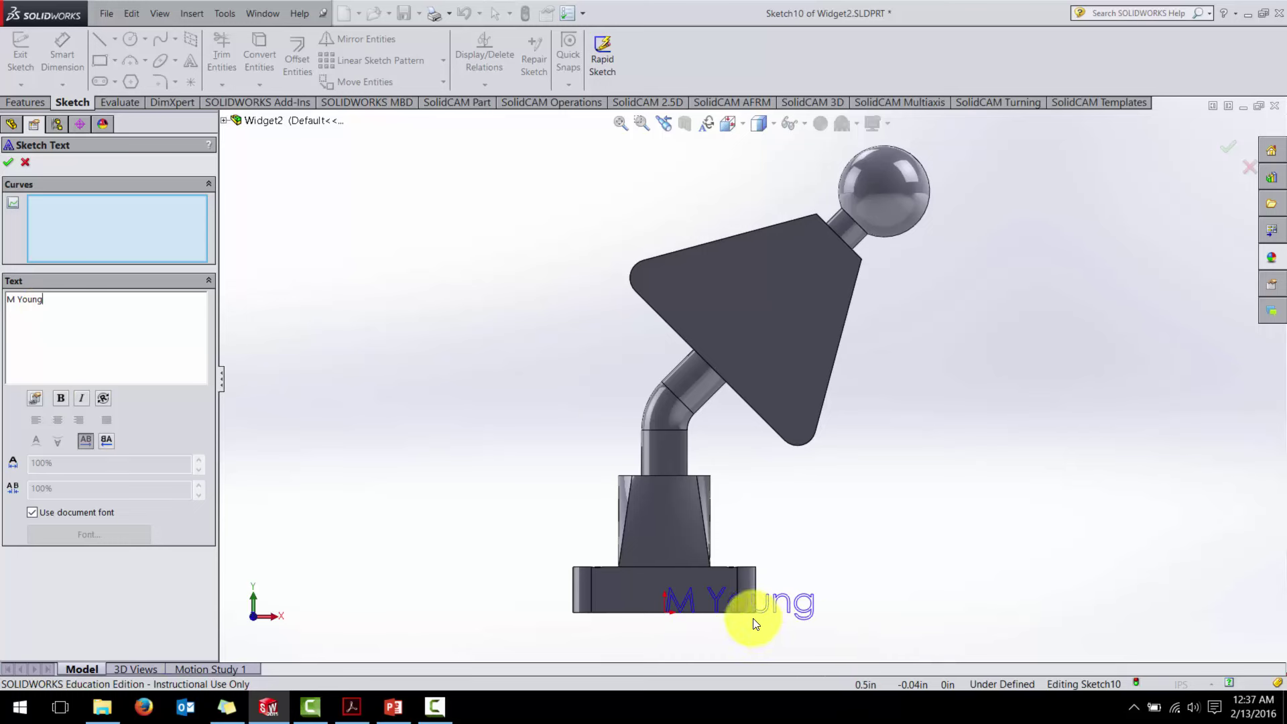
left_click(10, 163)
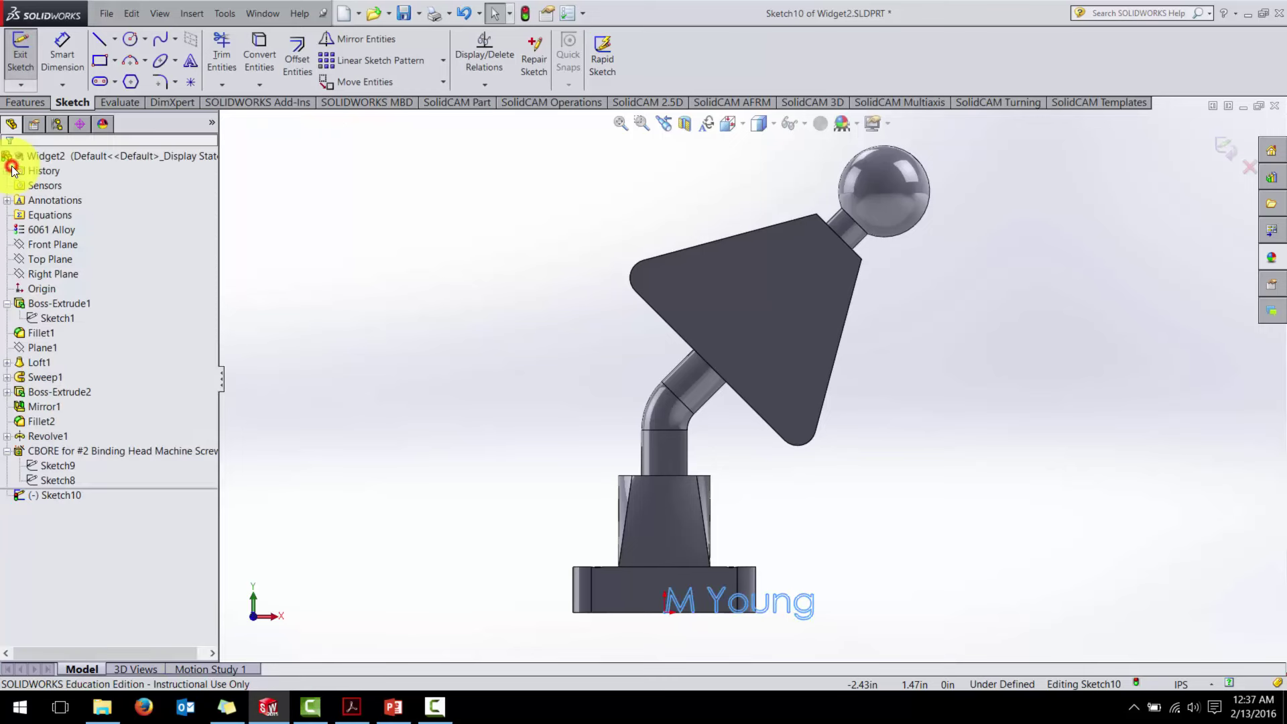
Drag the name text off the base and up onto the triangular face.
left_click(665, 613)
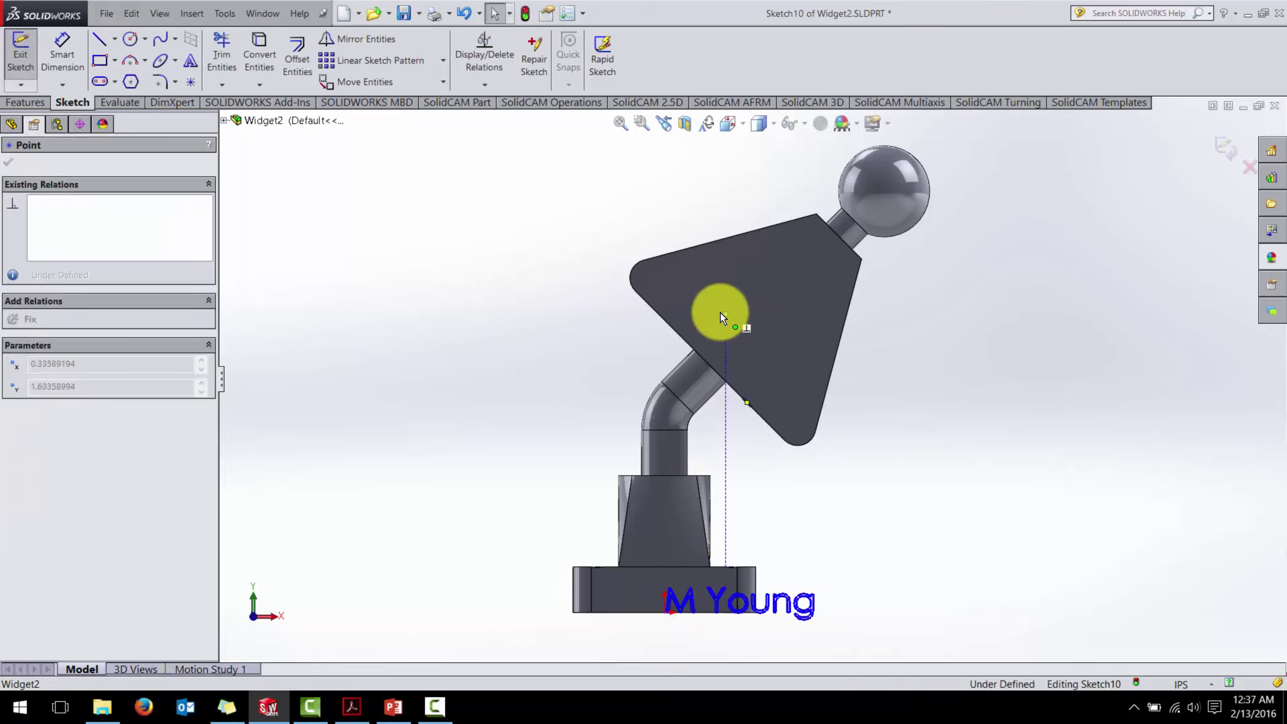
left_click_drag(719, 311, 678, 301)
left_click(993, 394)
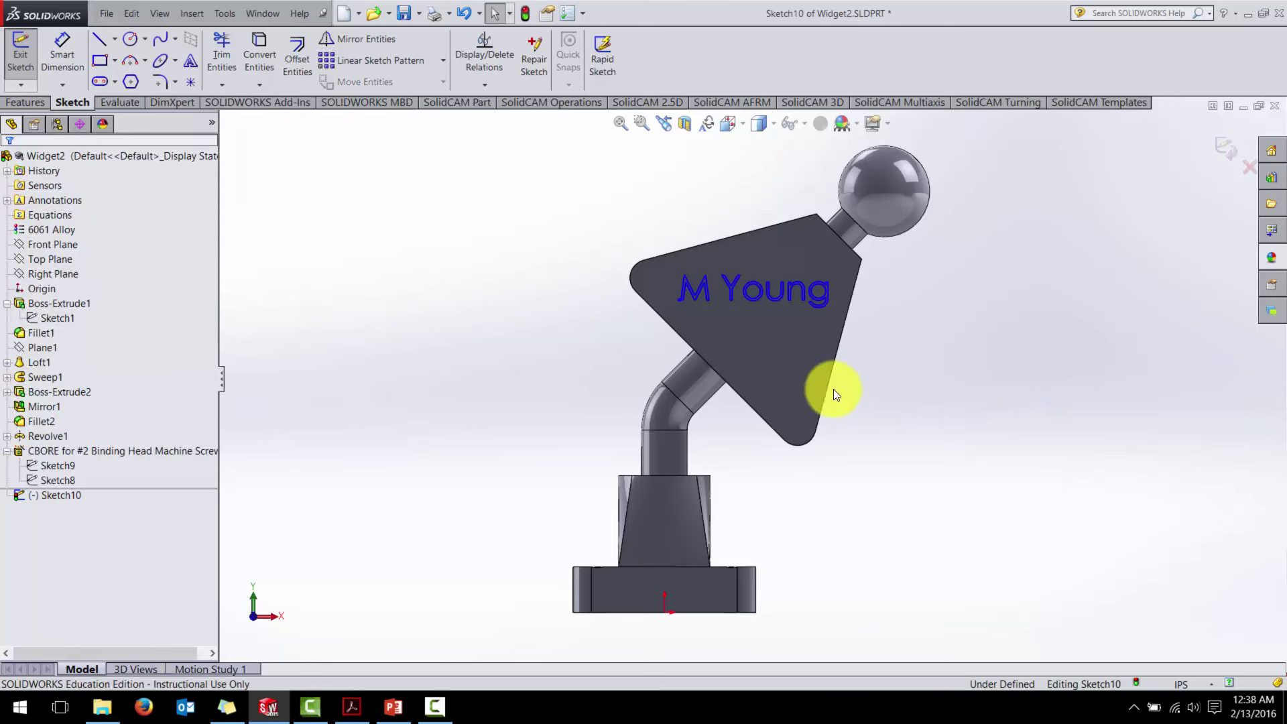
scroll(765, 345, "down", 2)
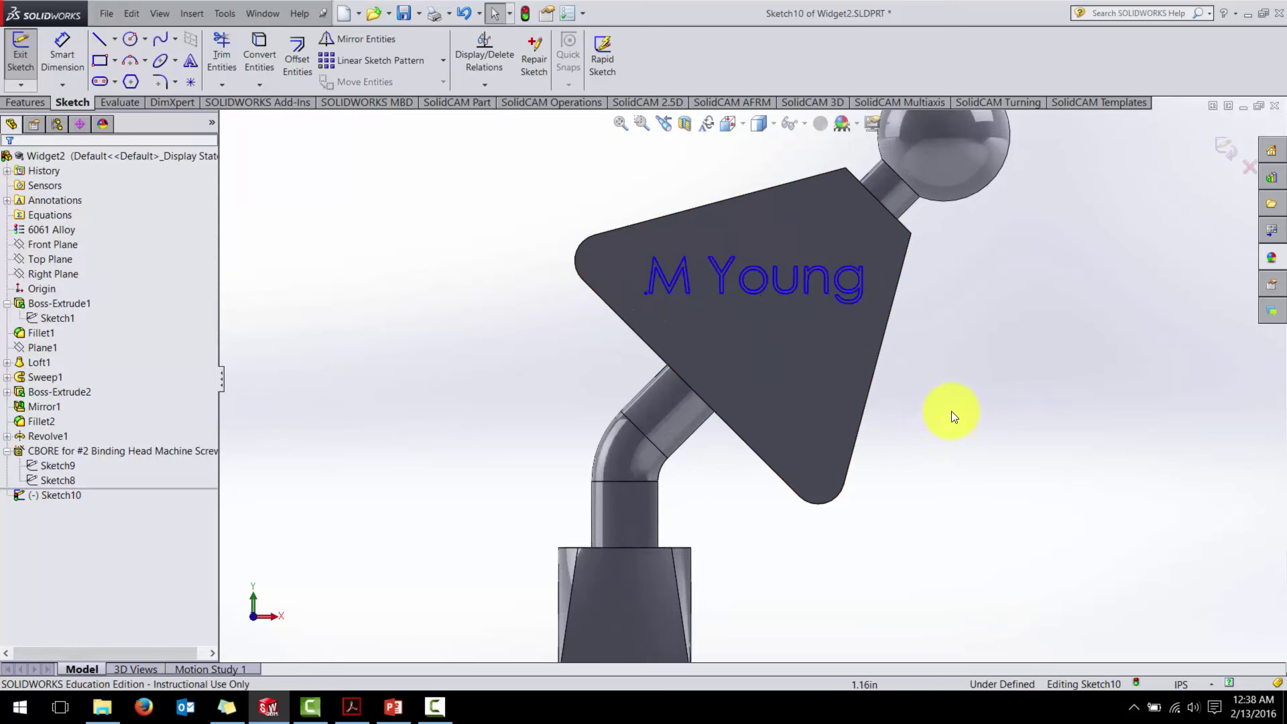
Exit the sketch and engrave the text with a 0.05in blind extruded cut.
left_click(1221, 152)
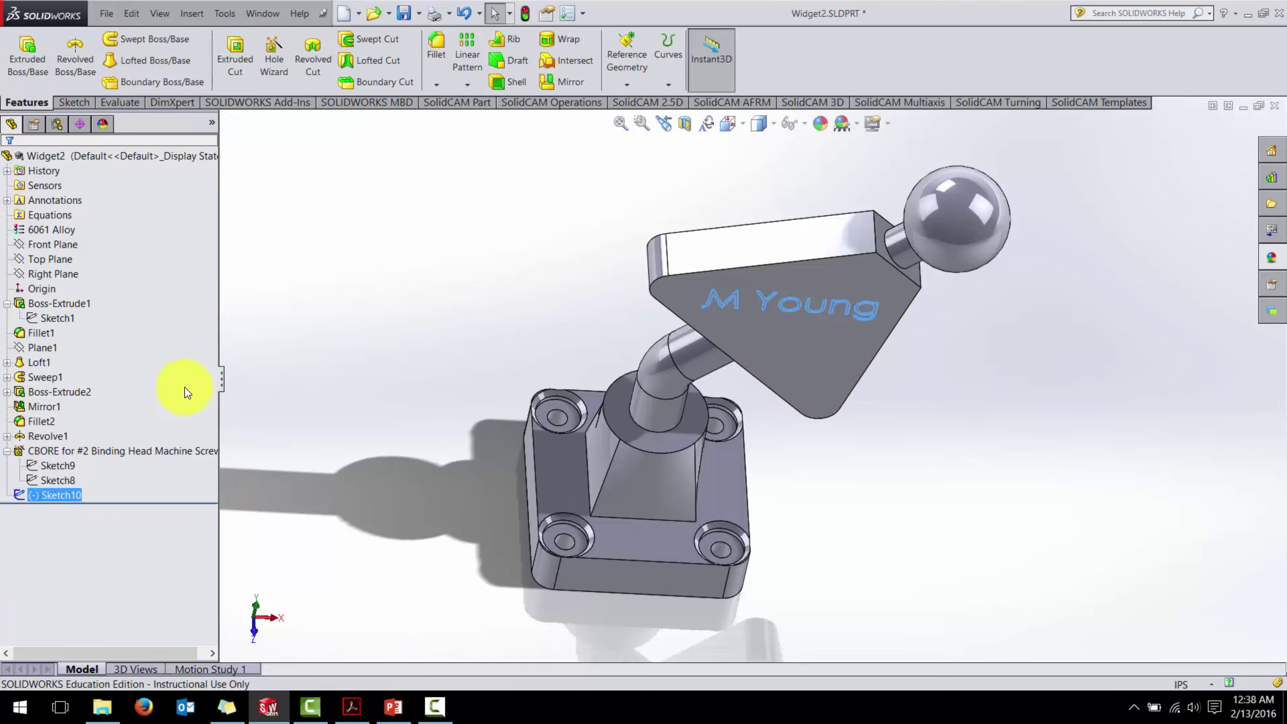
left_click(237, 67)
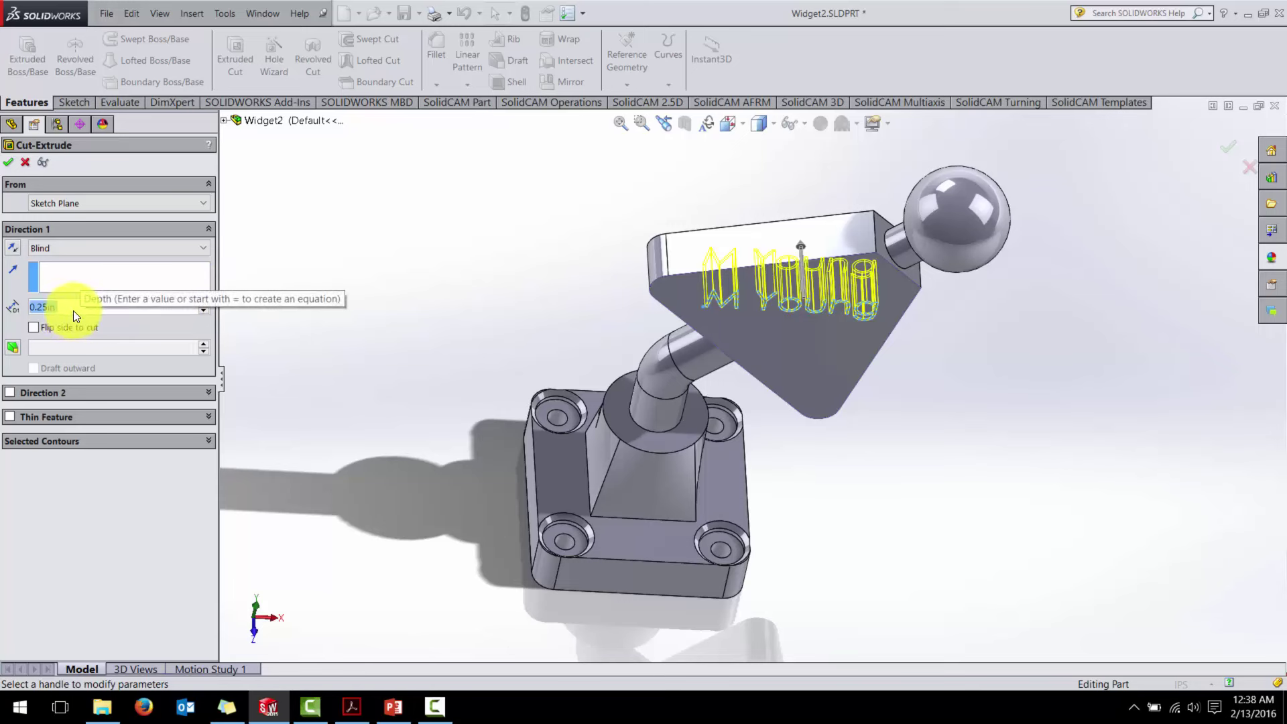
key("BackSpace")
type(".05")
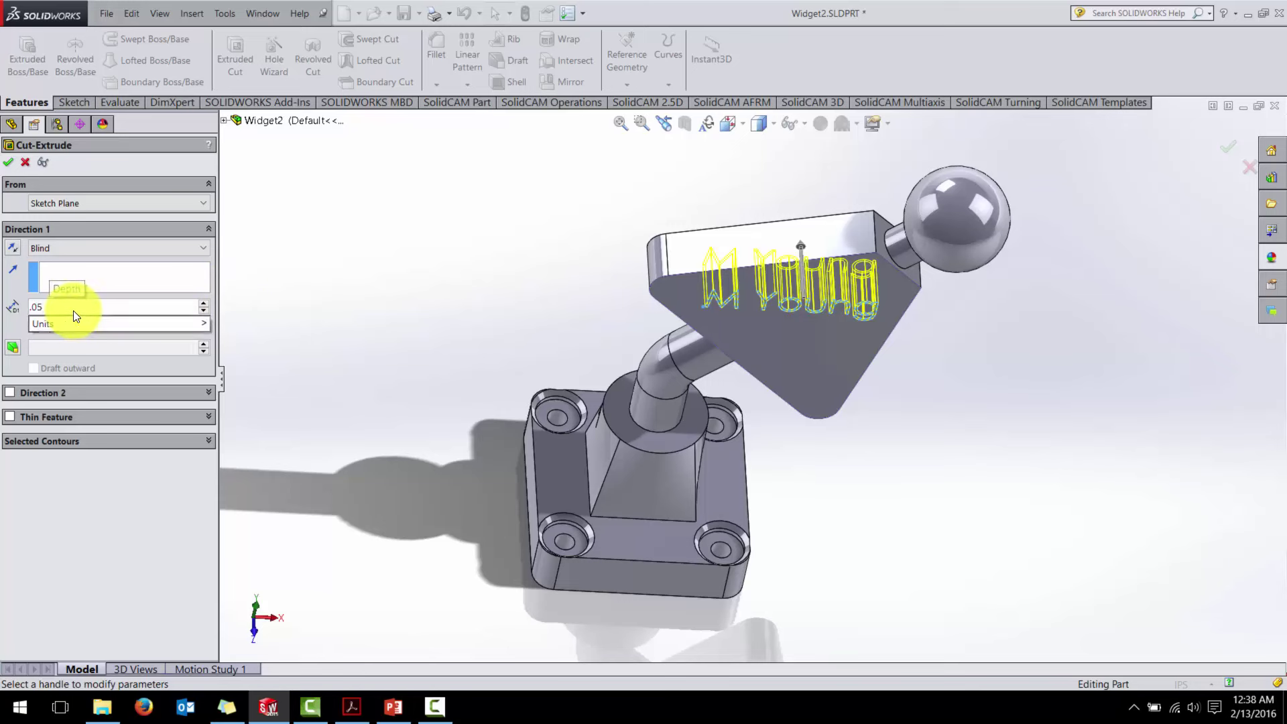
key("Return")
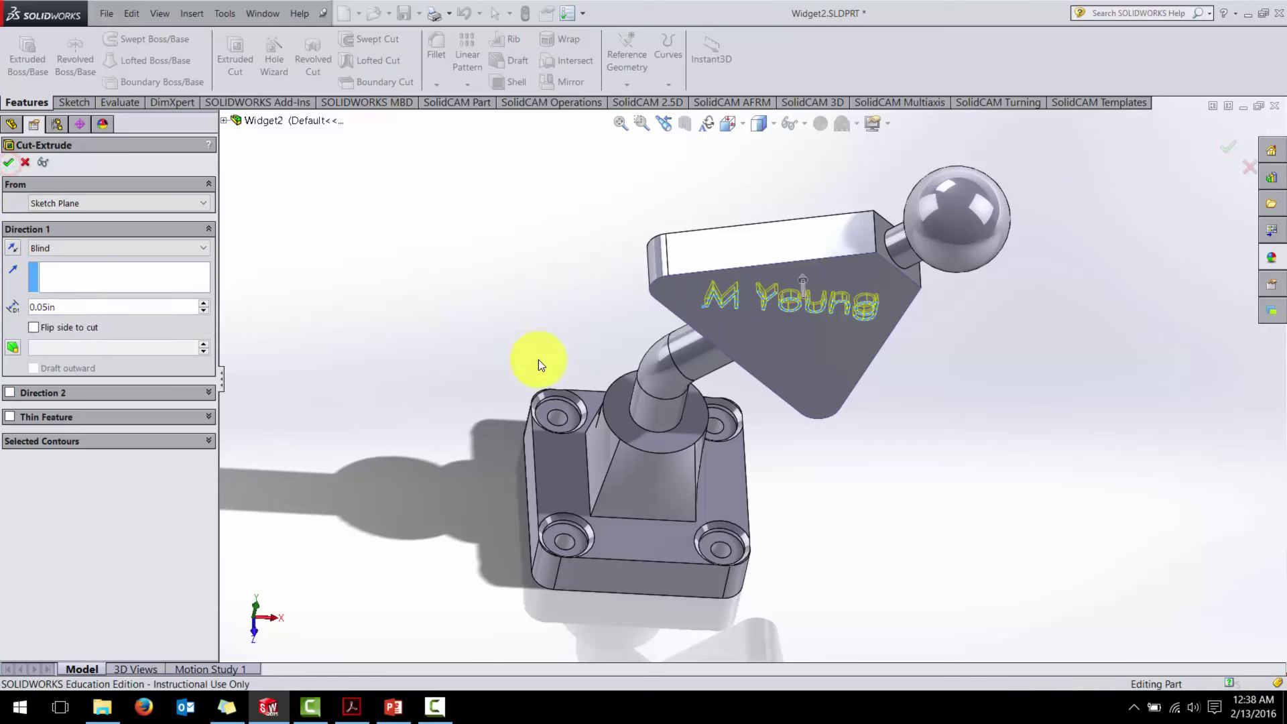
left_click(7, 162)
left_click(930, 469)
middle_click_drag(966, 439, 937, 348)
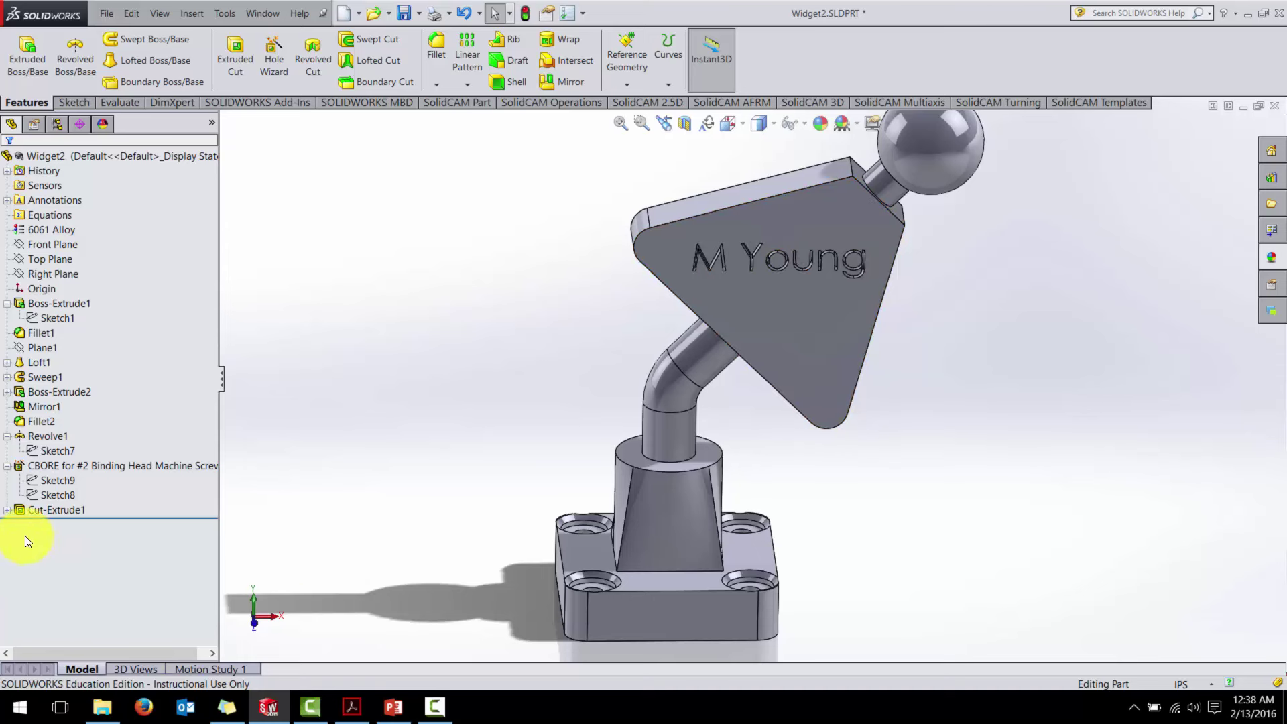
Expand Cut-Extrude1 and edit its text sketch, Sketch10.
left_click(7, 509)
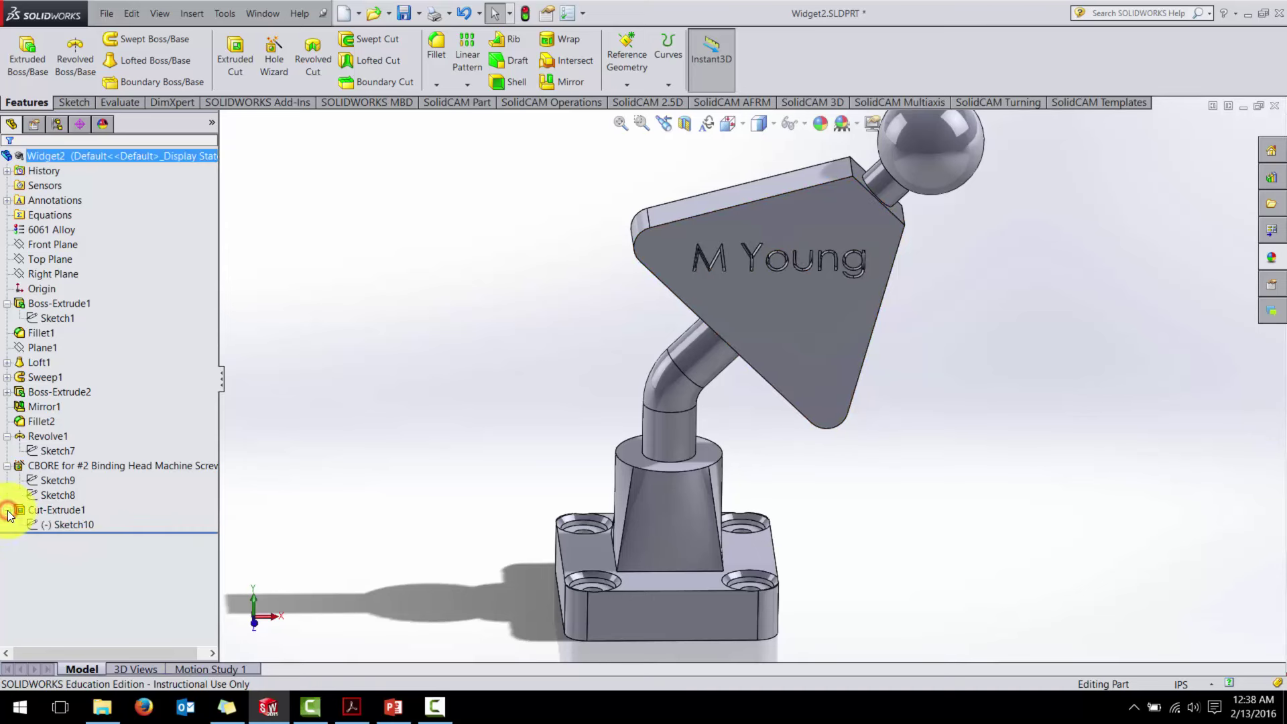
right_click(83, 521)
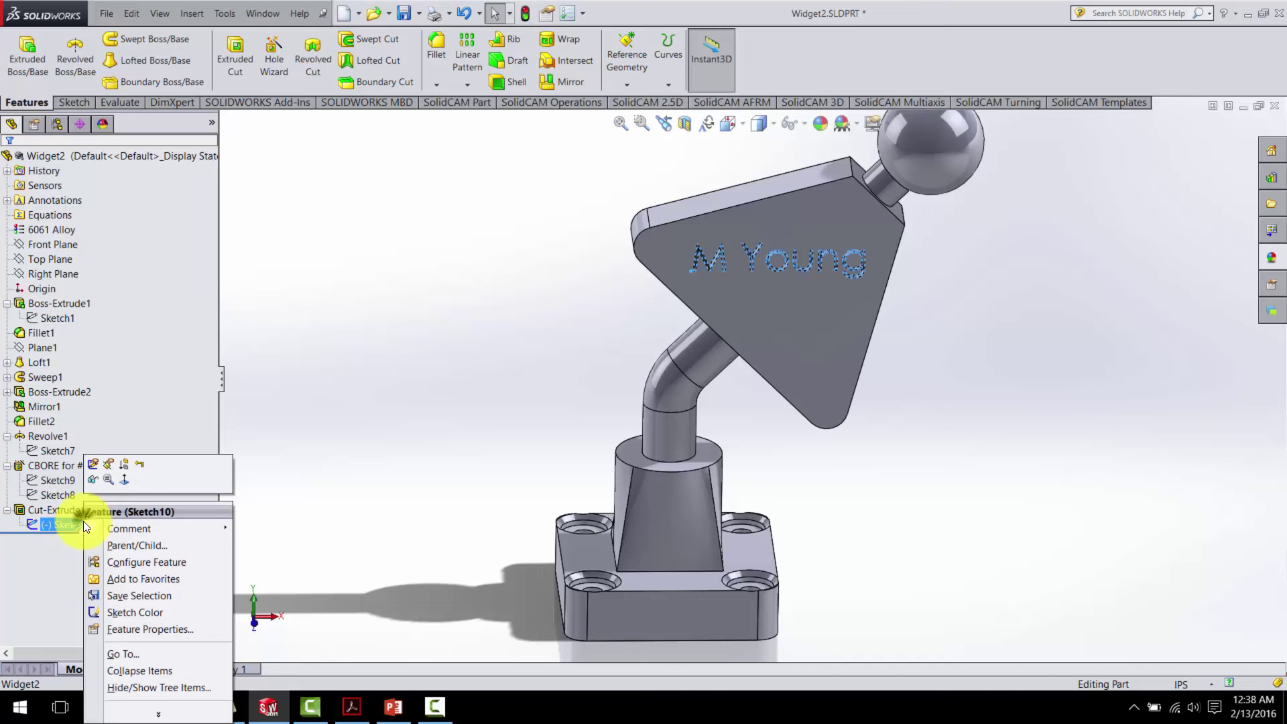
left_click(109, 463)
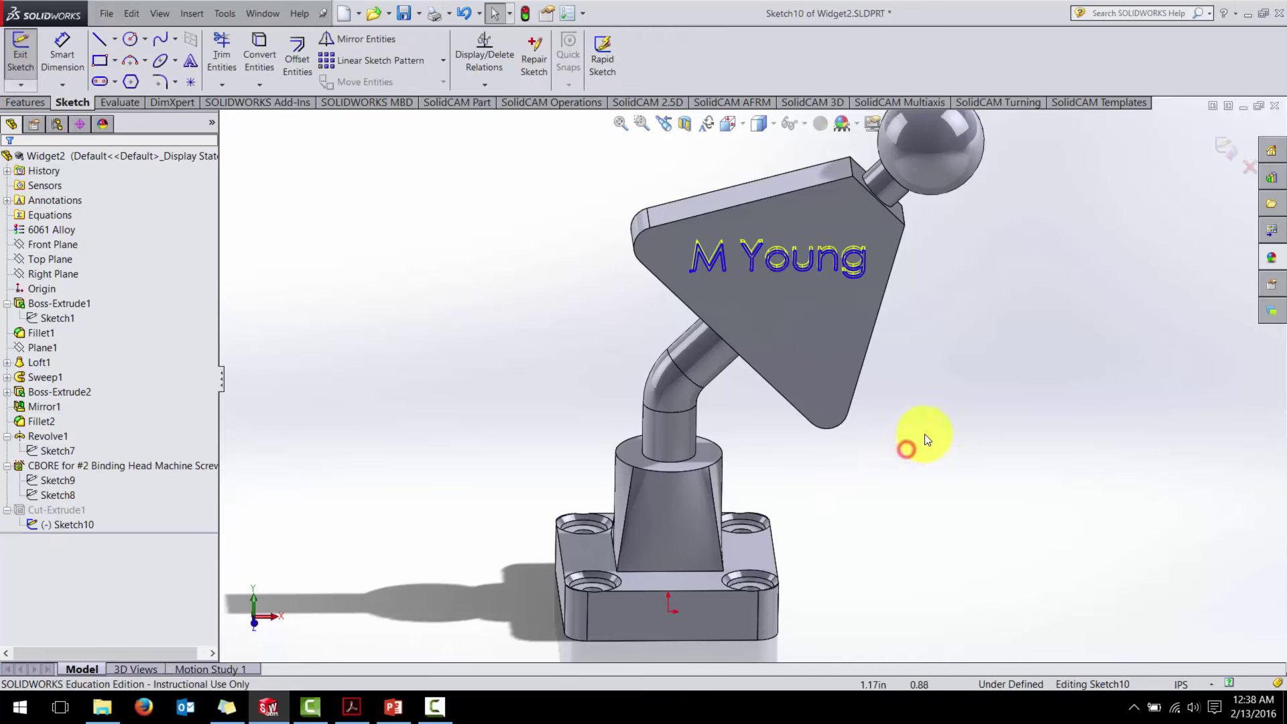
Draw a diagonal construction line along the triangle's lower-left edge, just below the text.
left_click(101, 40)
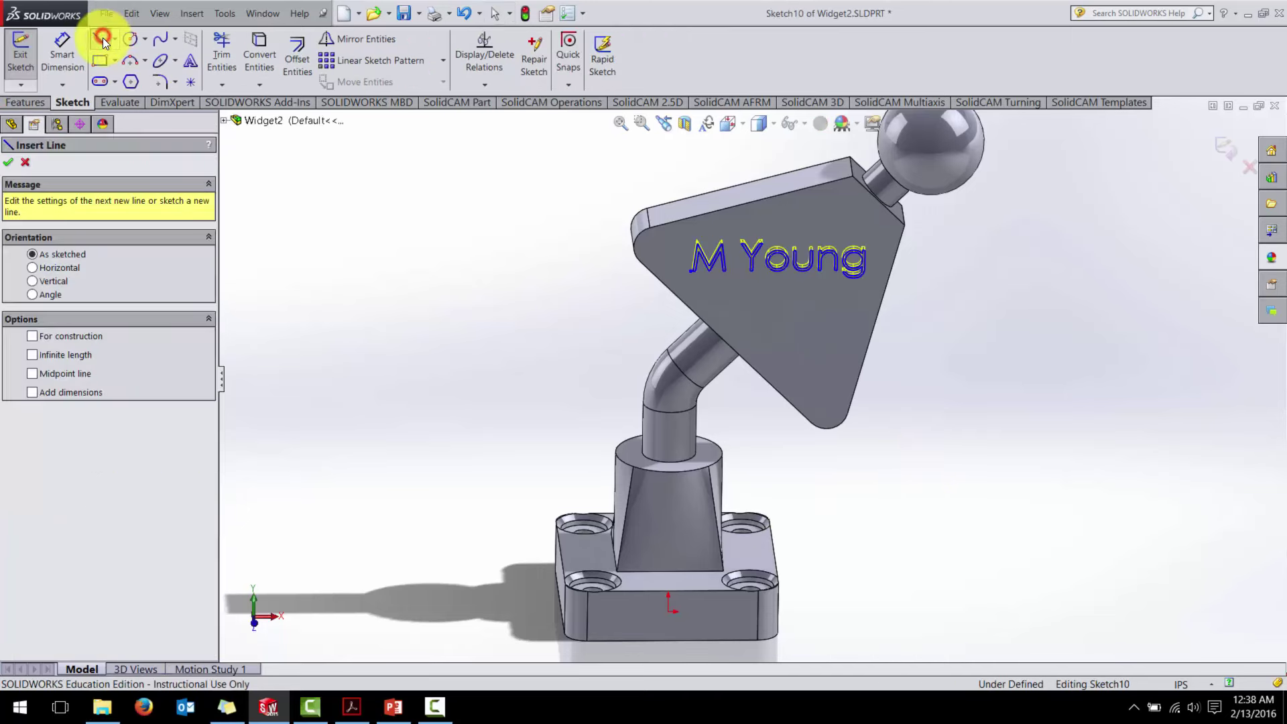
left_click(31, 337)
left_click(677, 273)
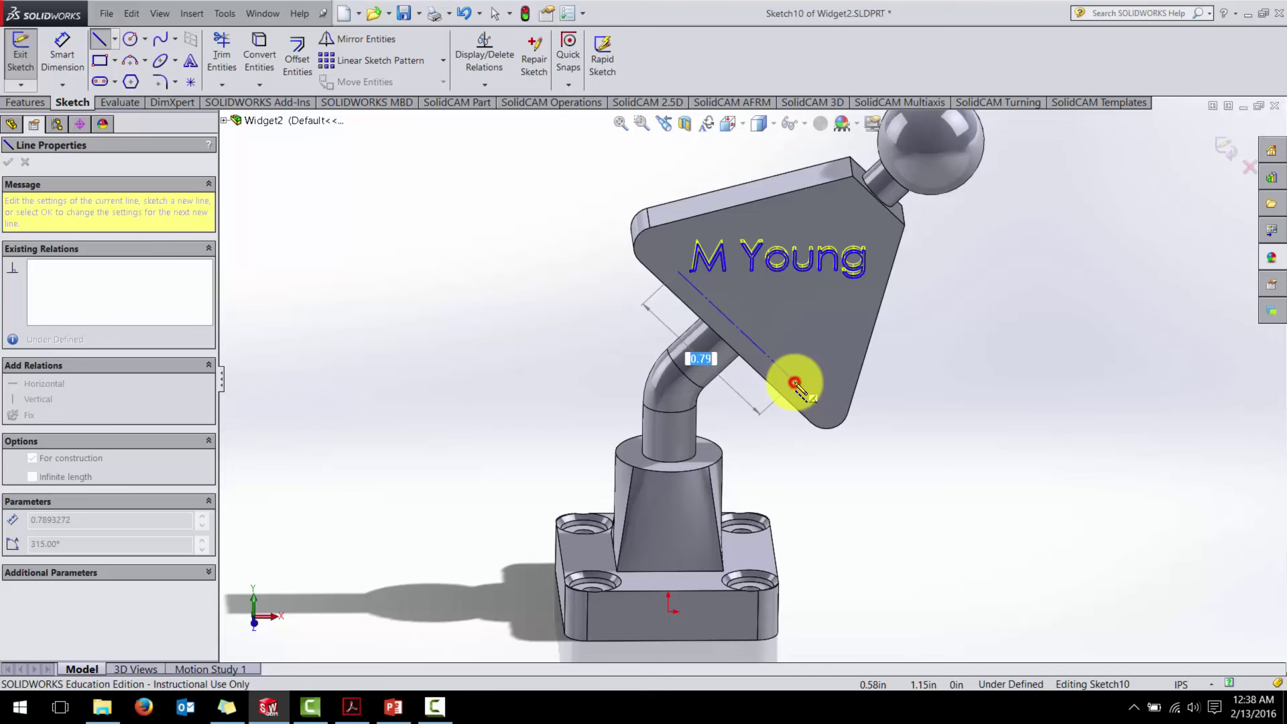
left_click(795, 383)
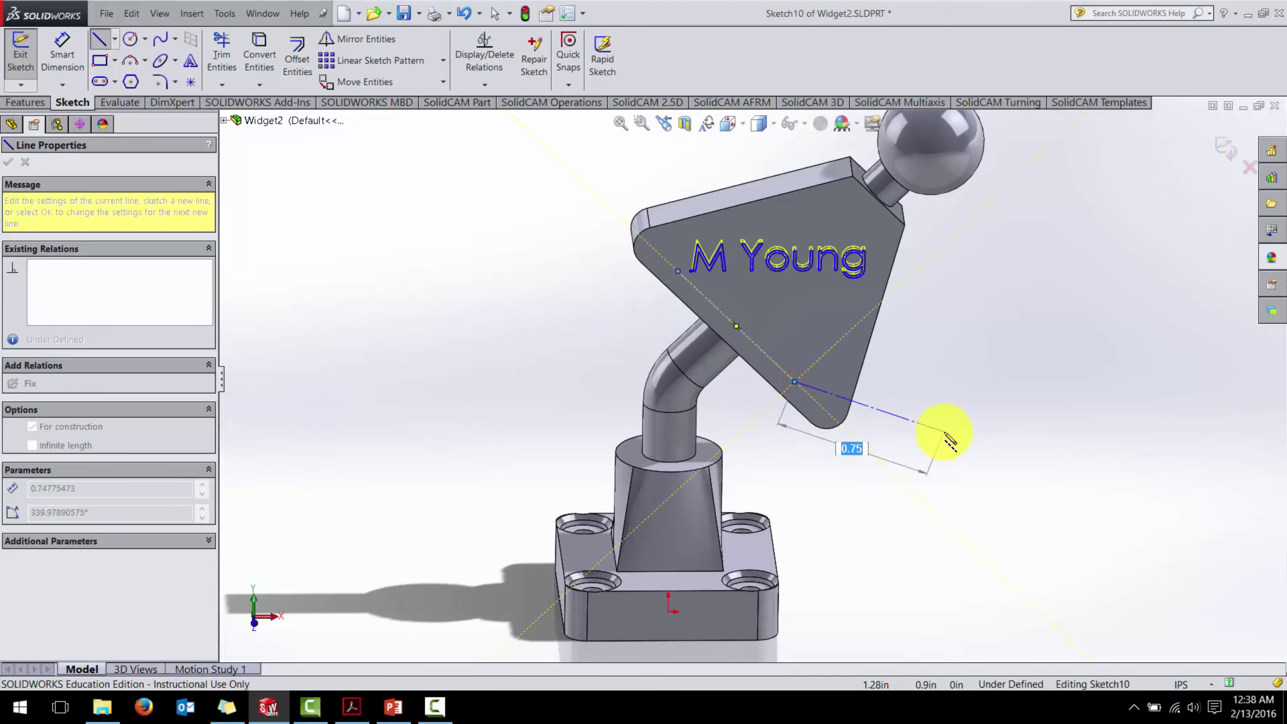
key("Escape")
key("Escape")
scroll(774, 340, "down", 3)
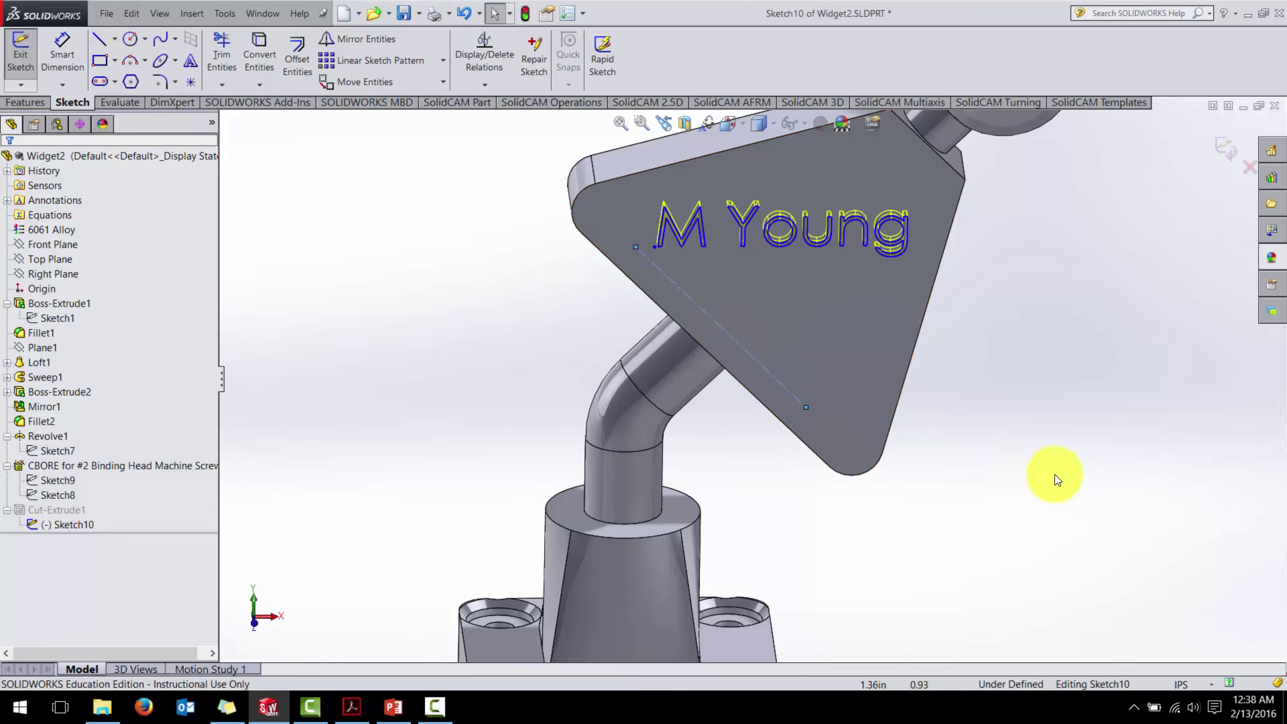
Dimension the construction line 0.08in from the triangle's edge and 1.00in long.
right_click_drag(1058, 480, 1059, 409)
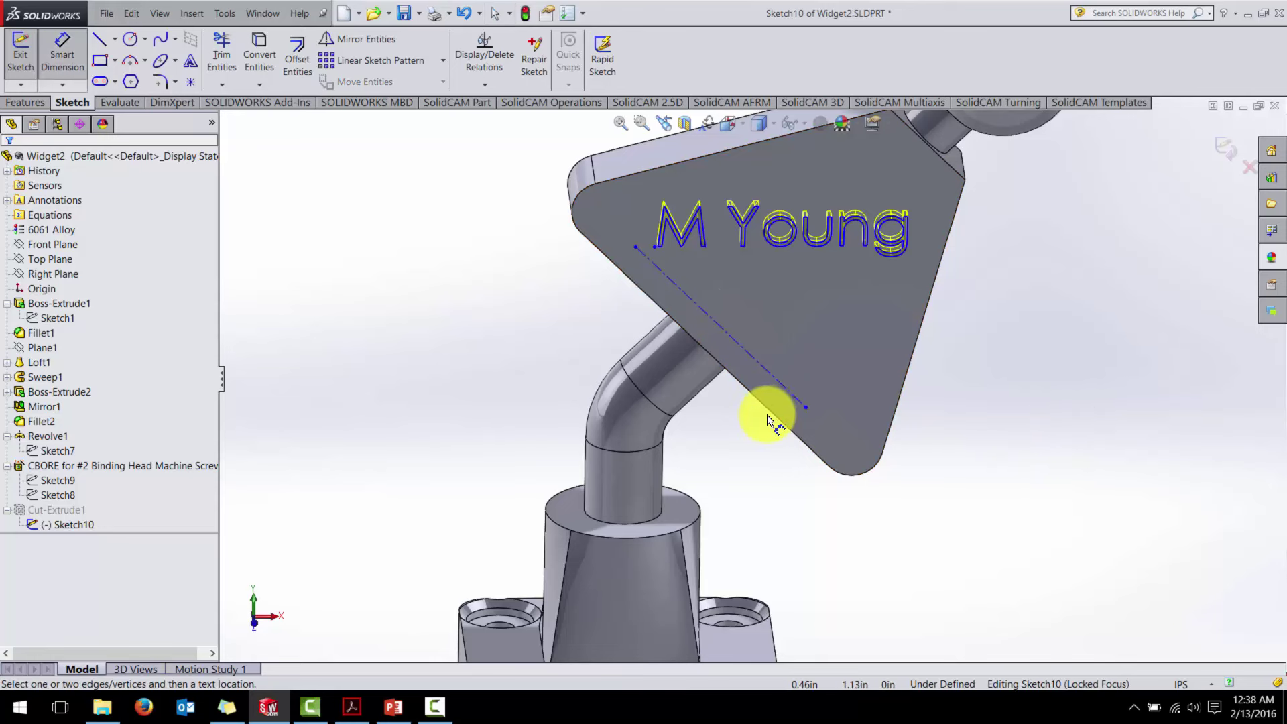
left_click(789, 396)
left_click(533, 346)
type(".0")
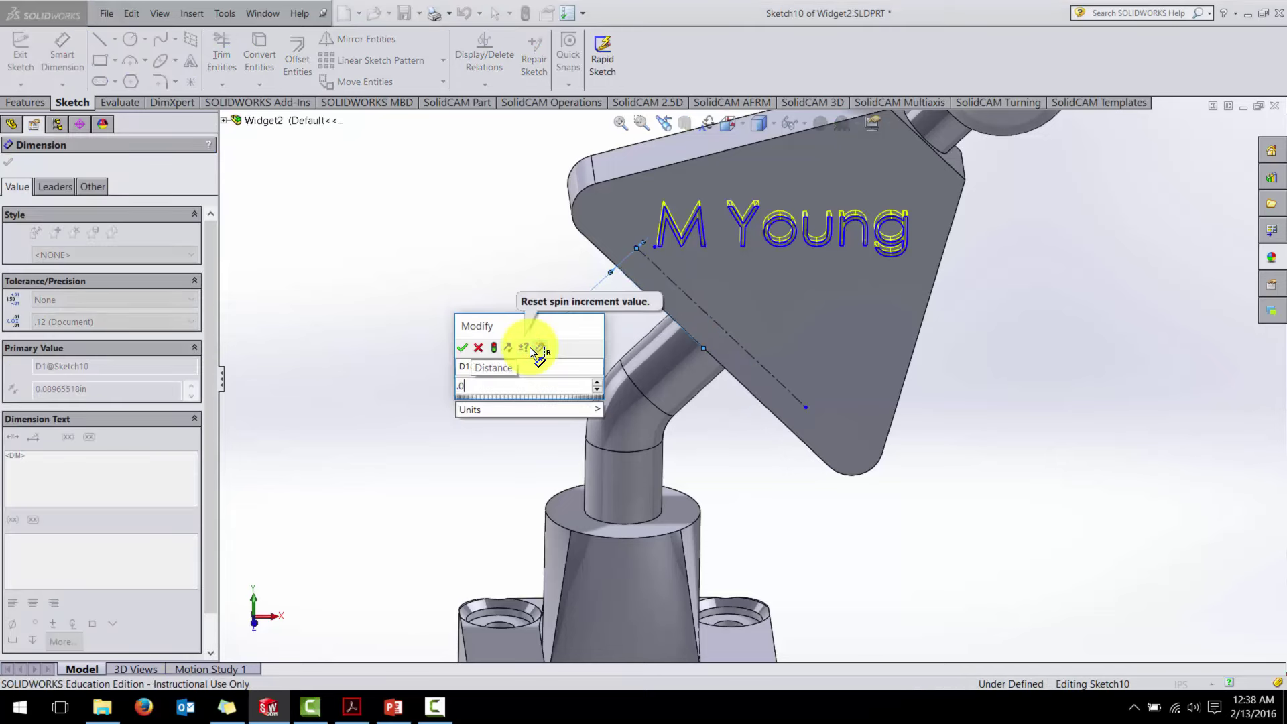
type("8")
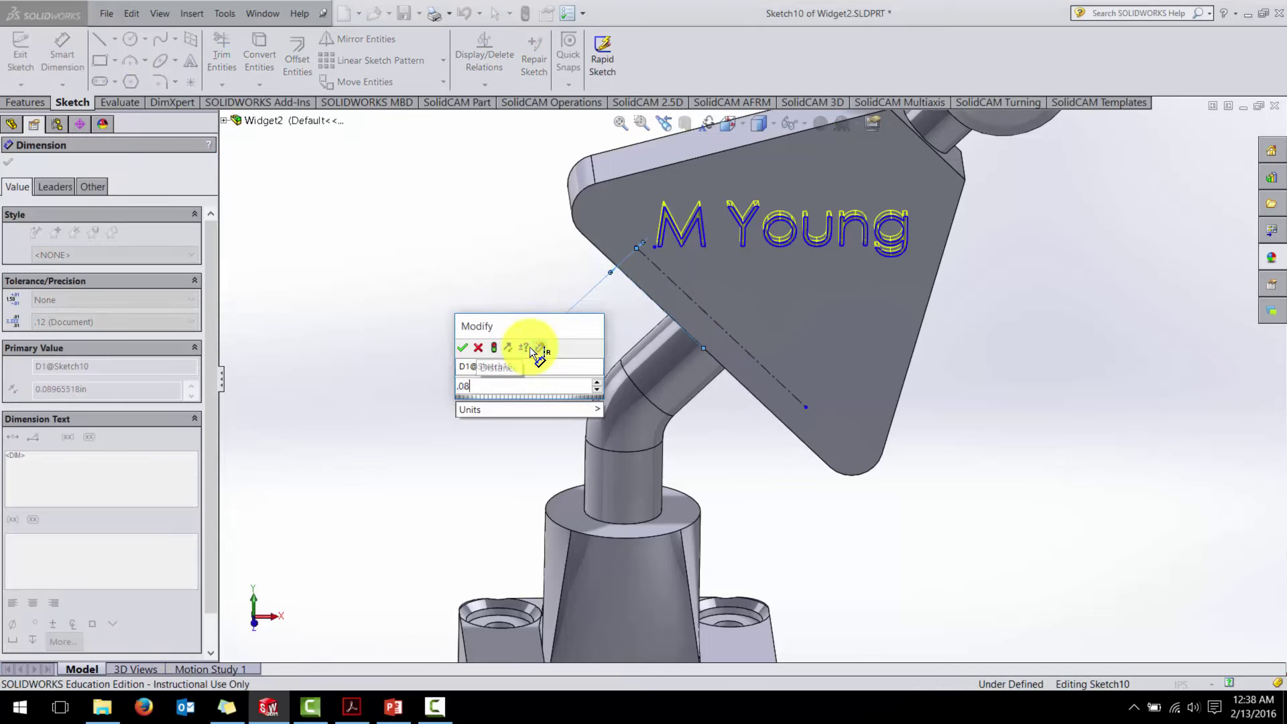
key("Return")
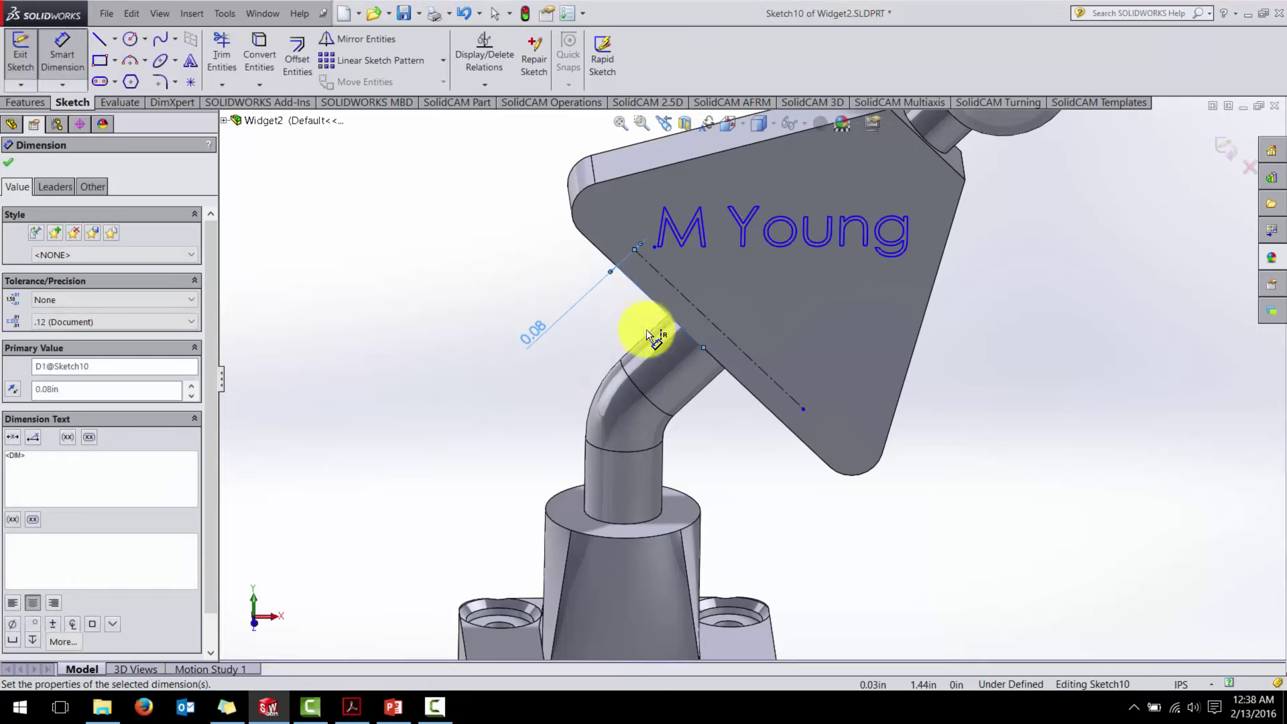
left_click(690, 303)
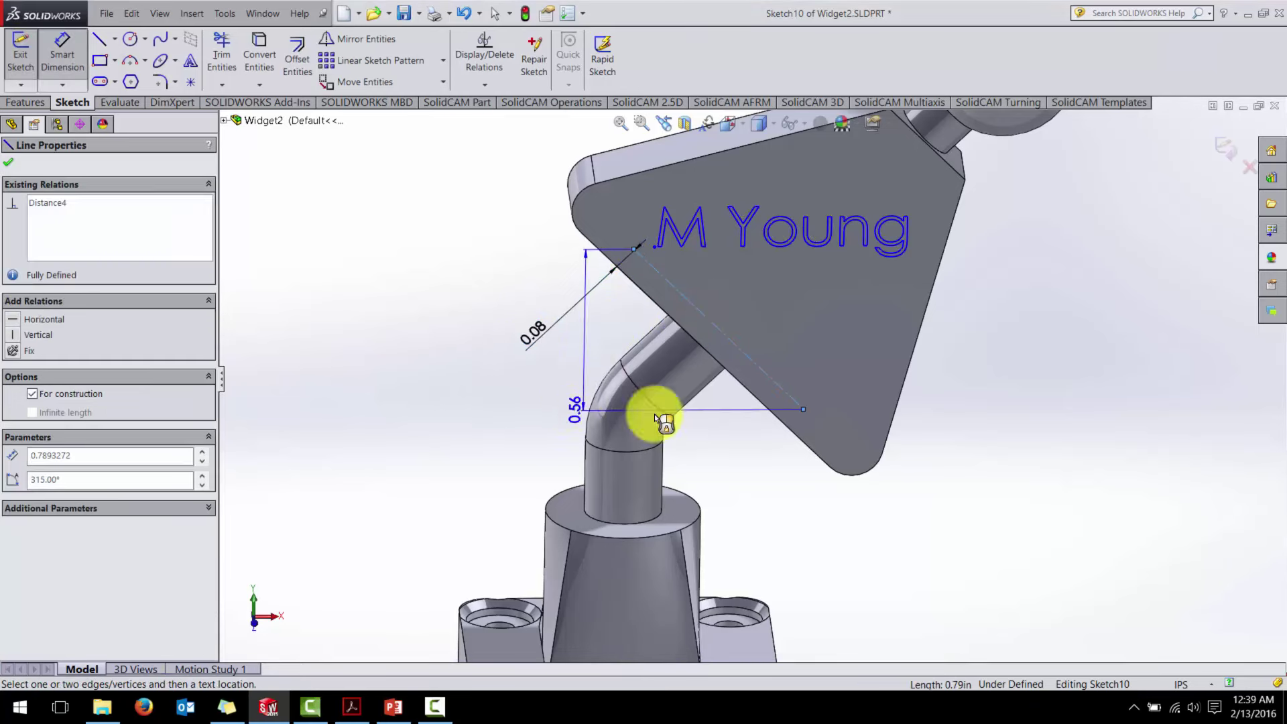
left_click(727, 396)
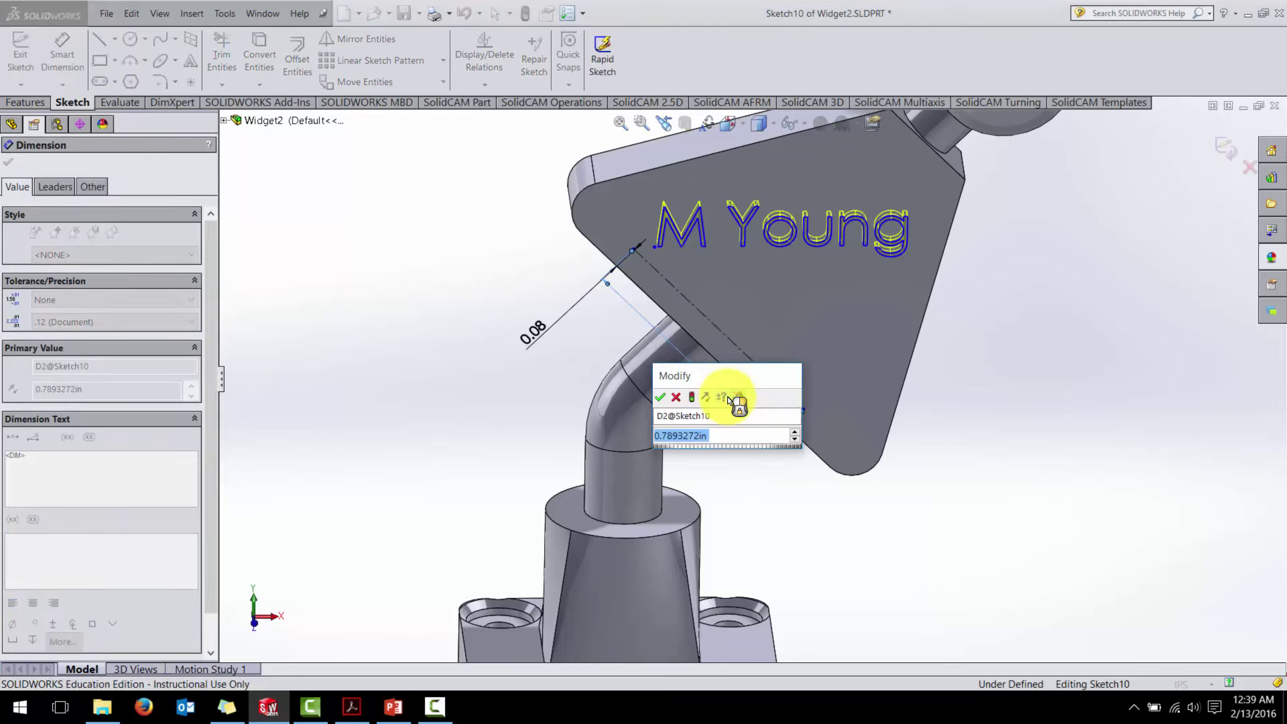
type("1")
key("Return")
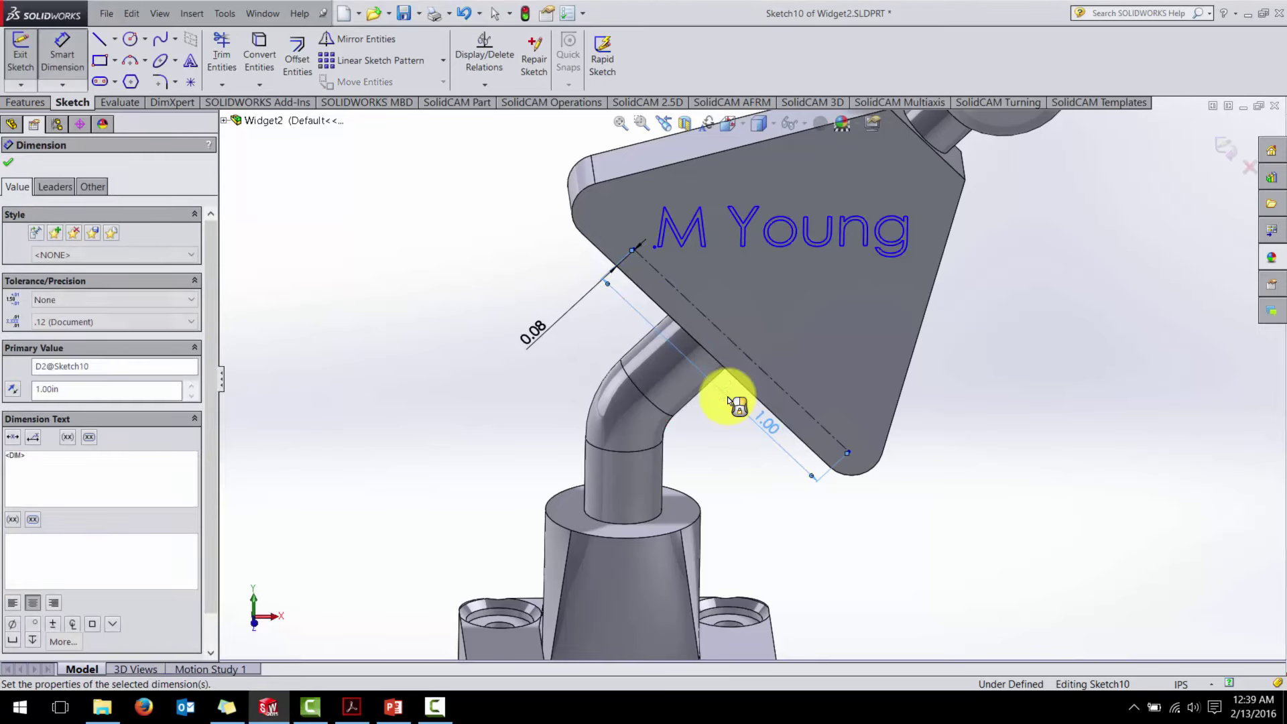
key("Escape")
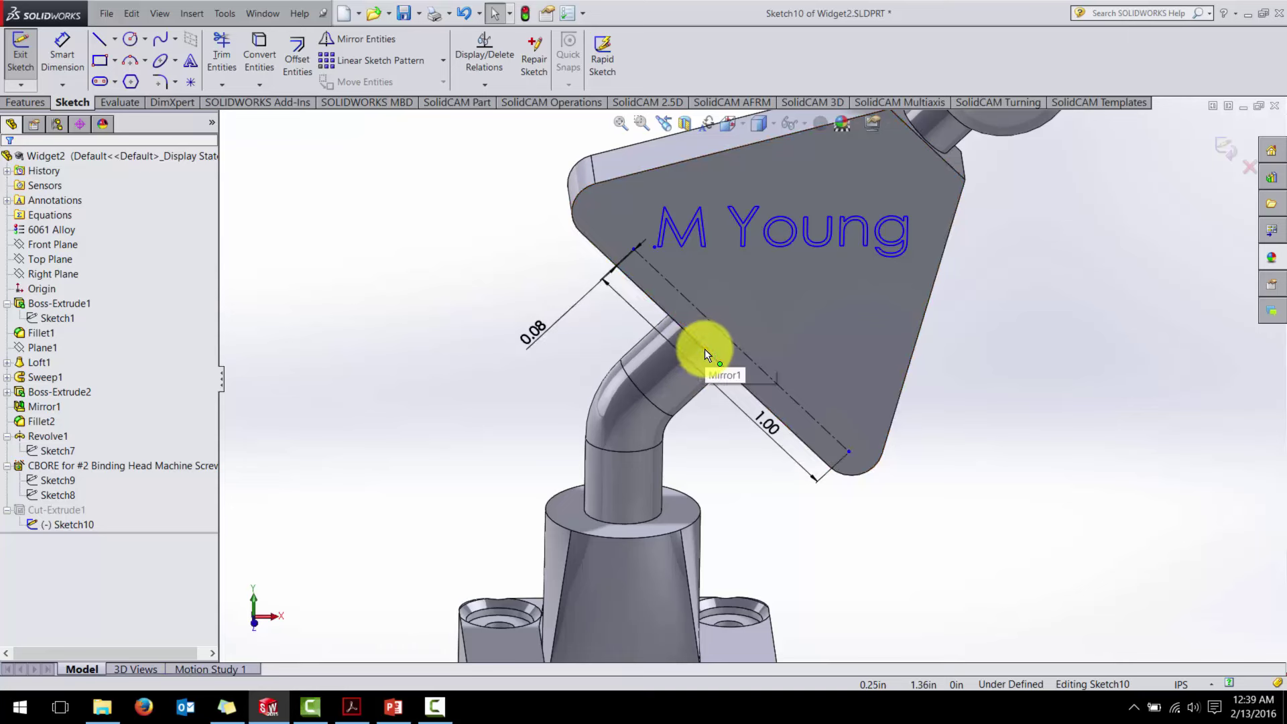
Add a relation tying a sketch vertex to the midpoint of the triangle's lower edge.
left_click(485, 85)
left_click(490, 118)
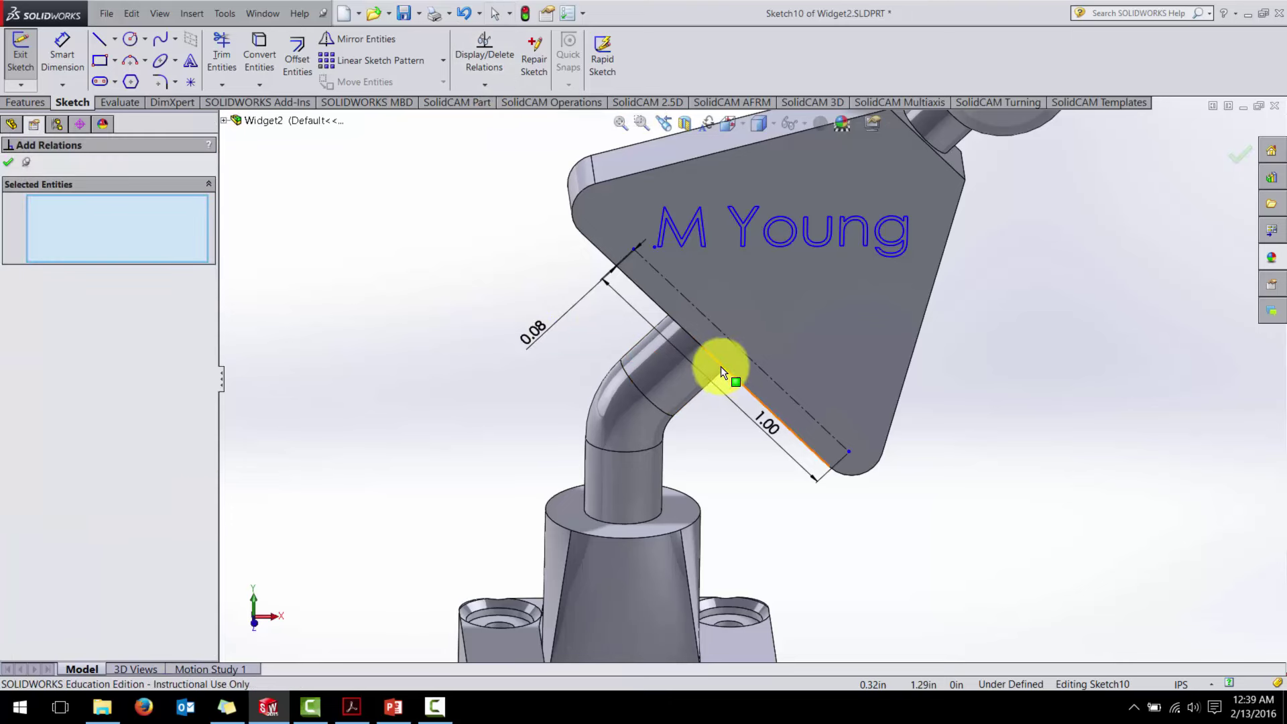
left_click(705, 350)
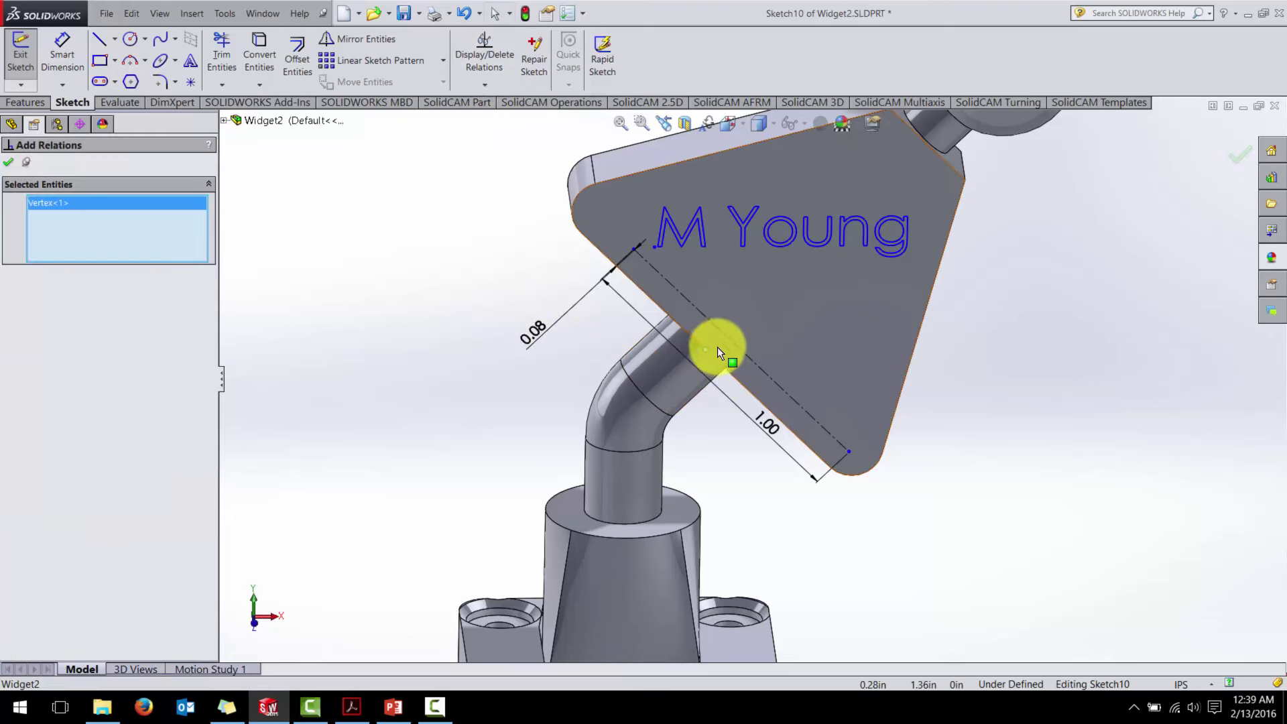
right_click(730, 344)
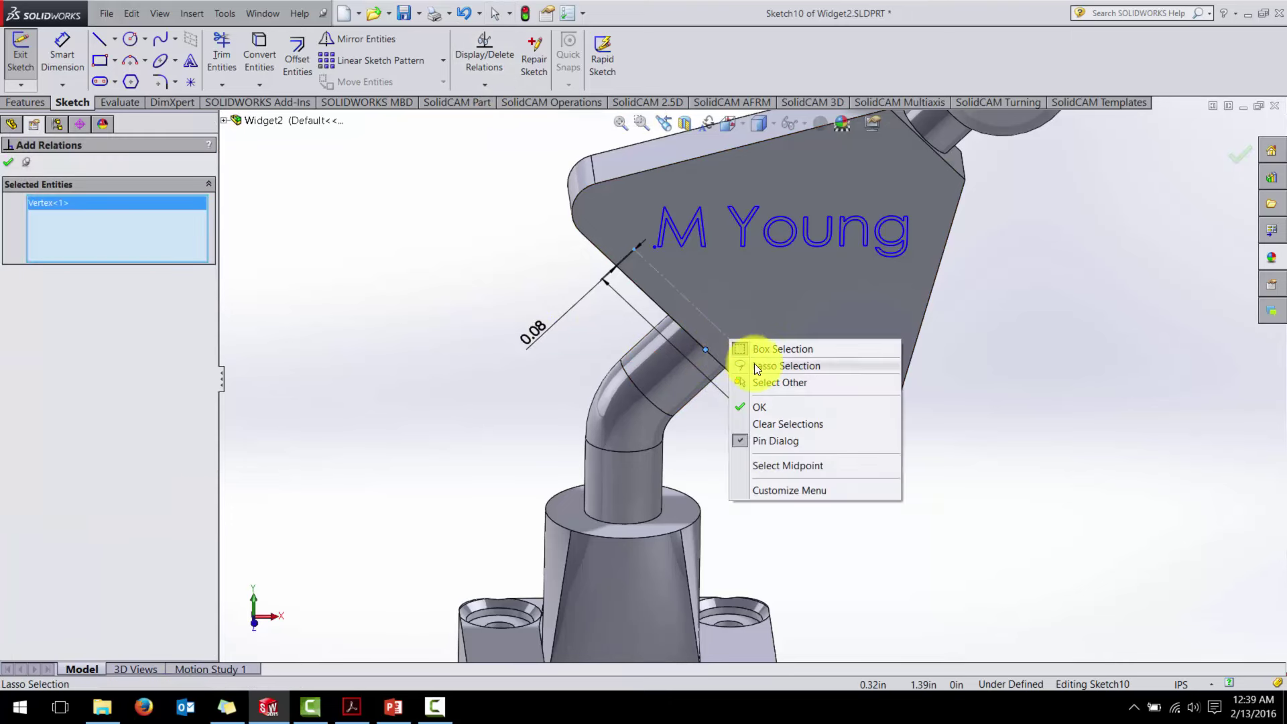
left_click(790, 466)
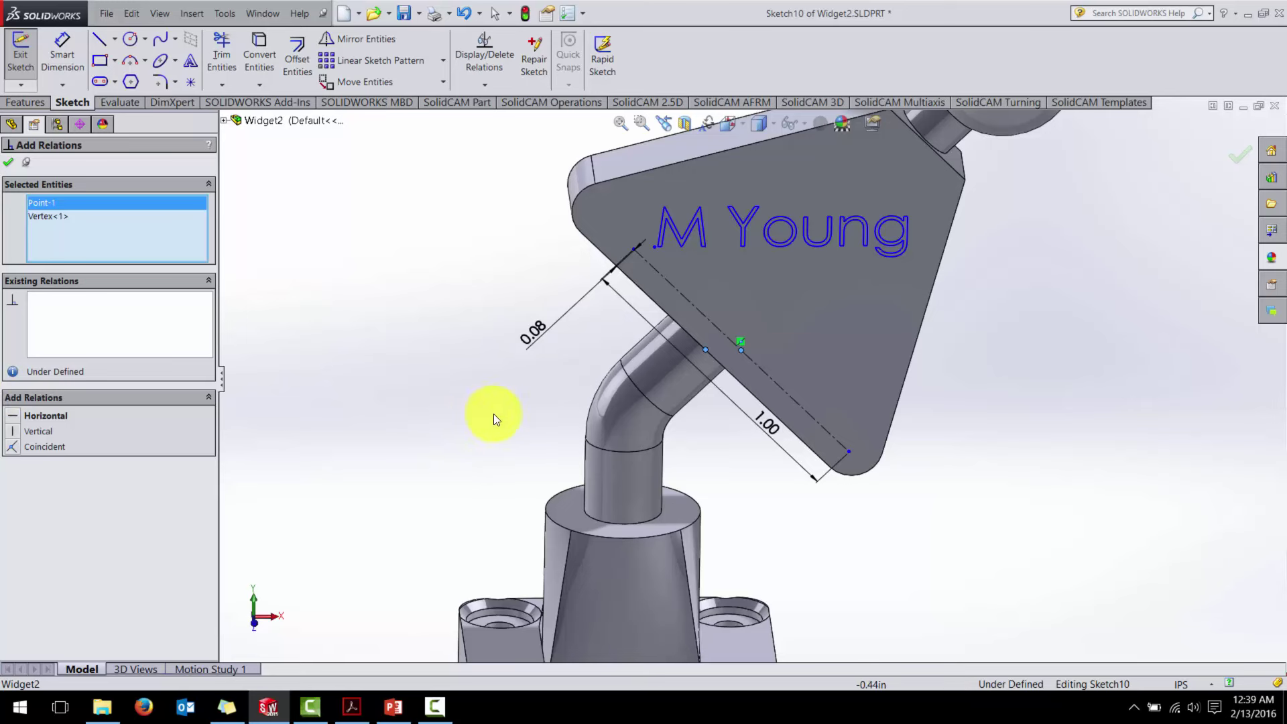
key("Escape")
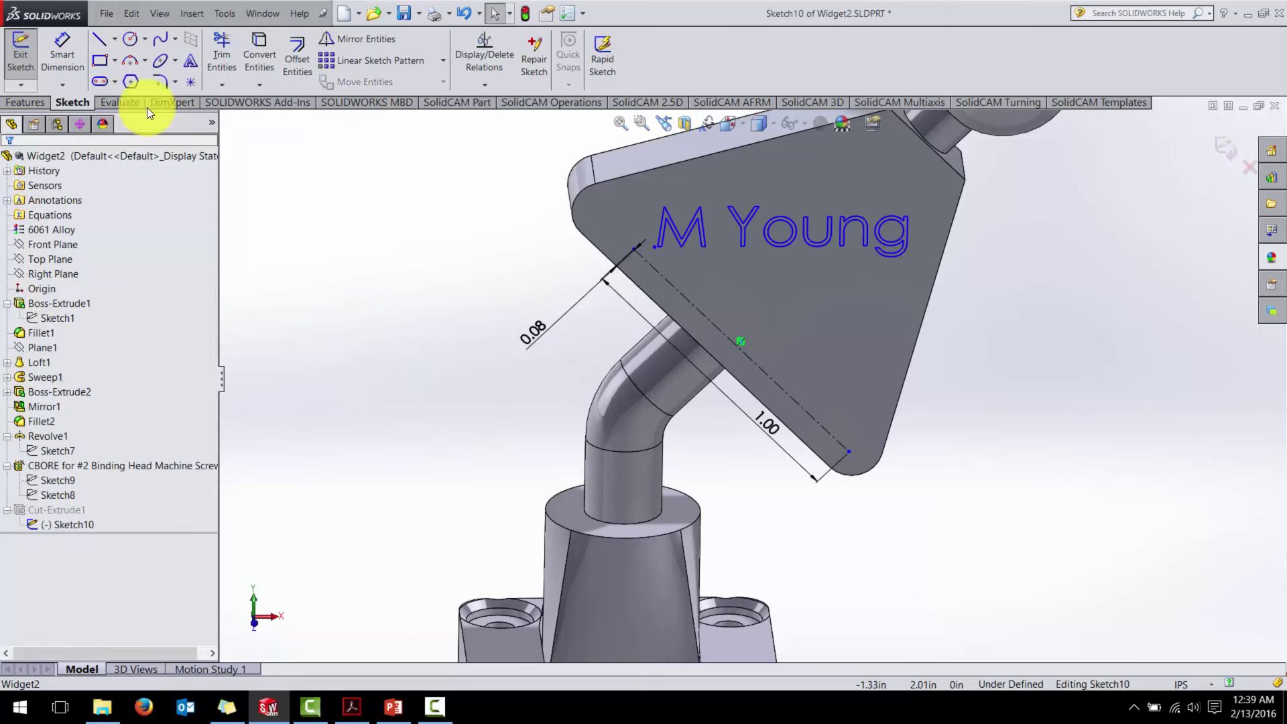
Draw a short construction line starting from the edge midpoint.
left_click(101, 41)
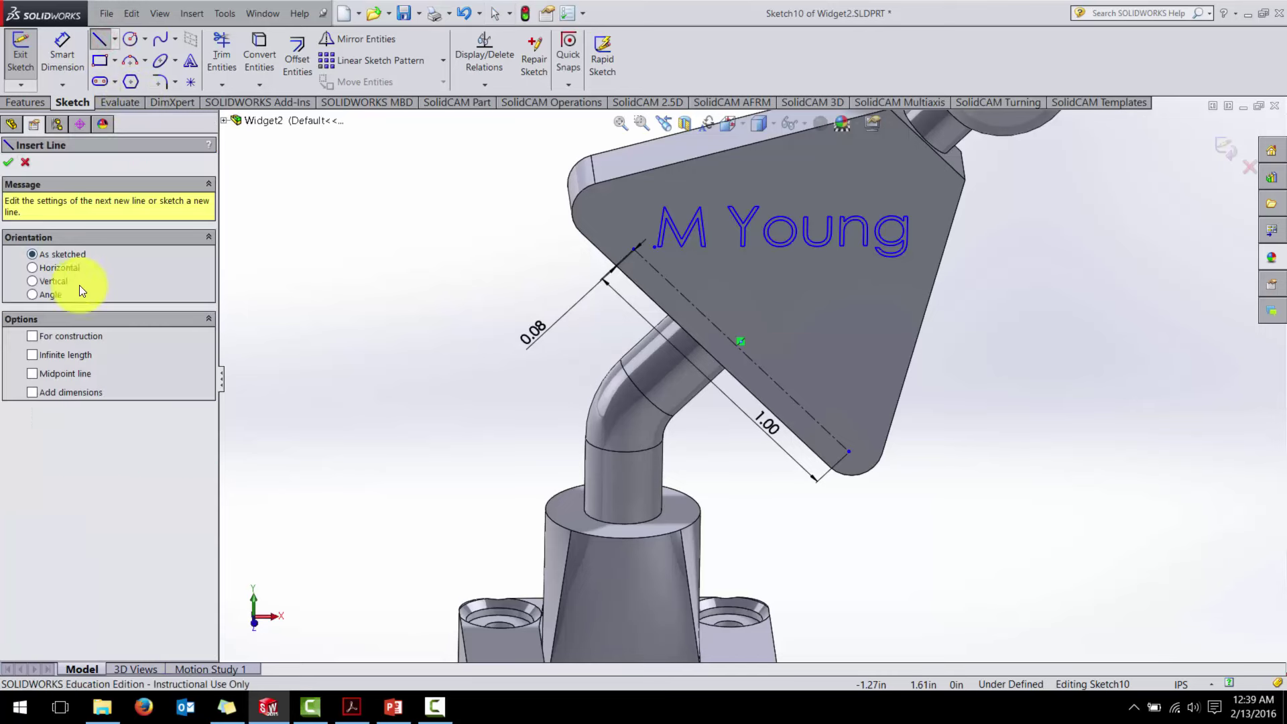
left_click(32, 336)
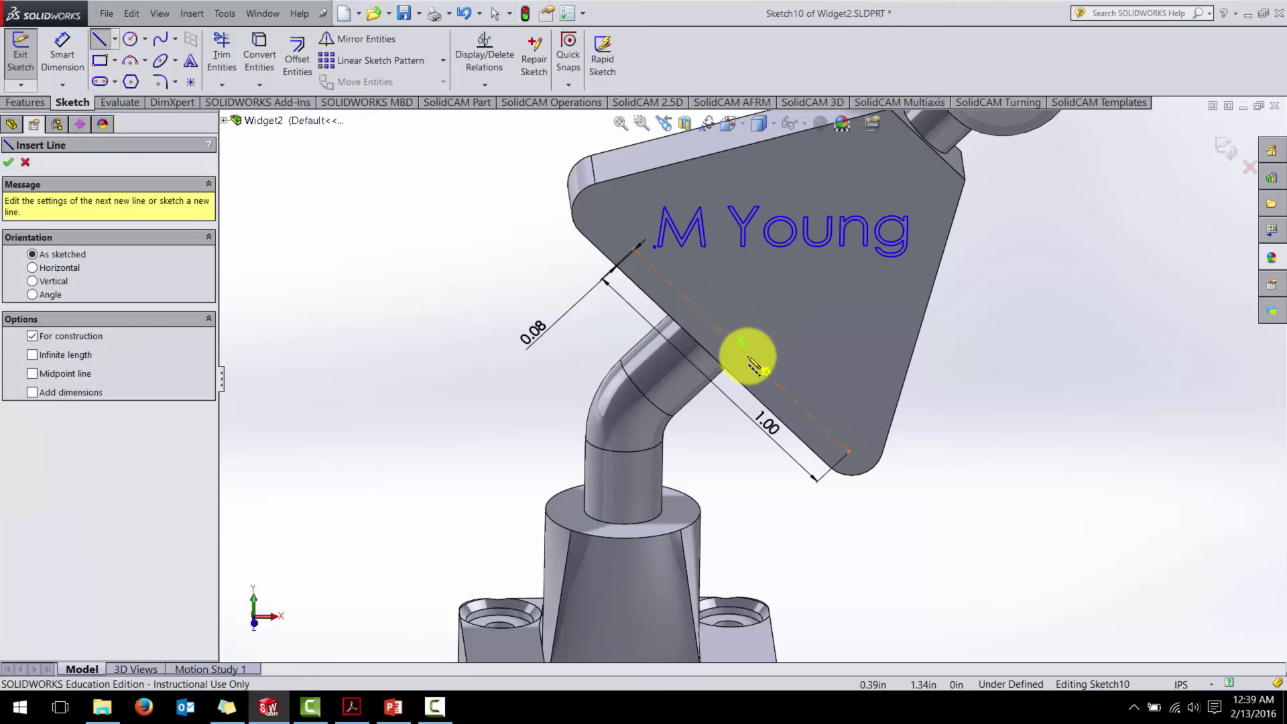
left_click(740, 344)
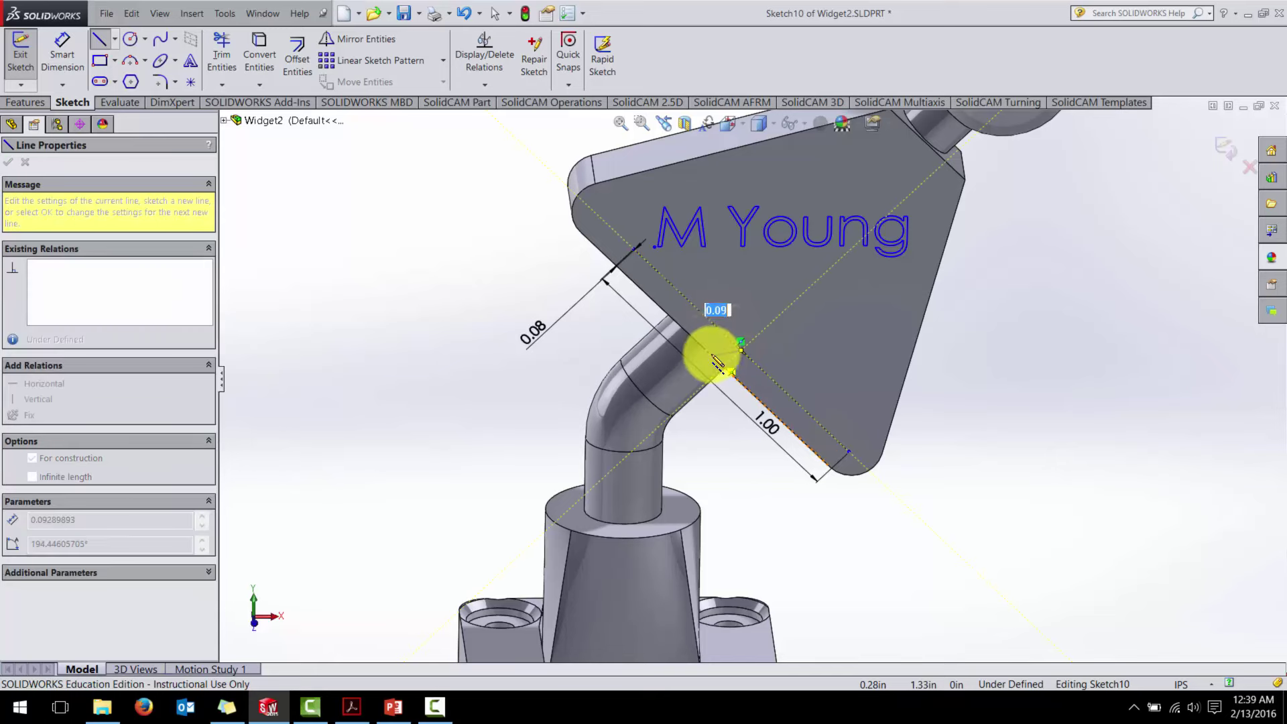
left_click(706, 350)
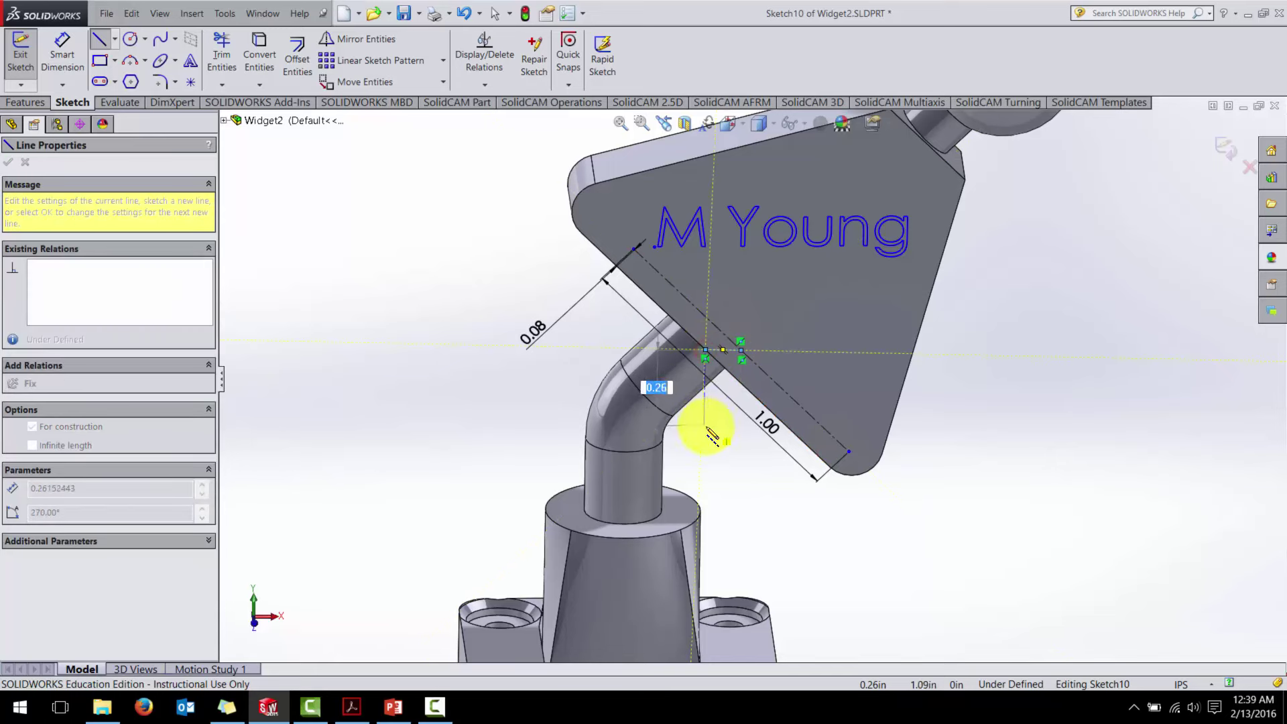
key("Escape")
key("Escape")
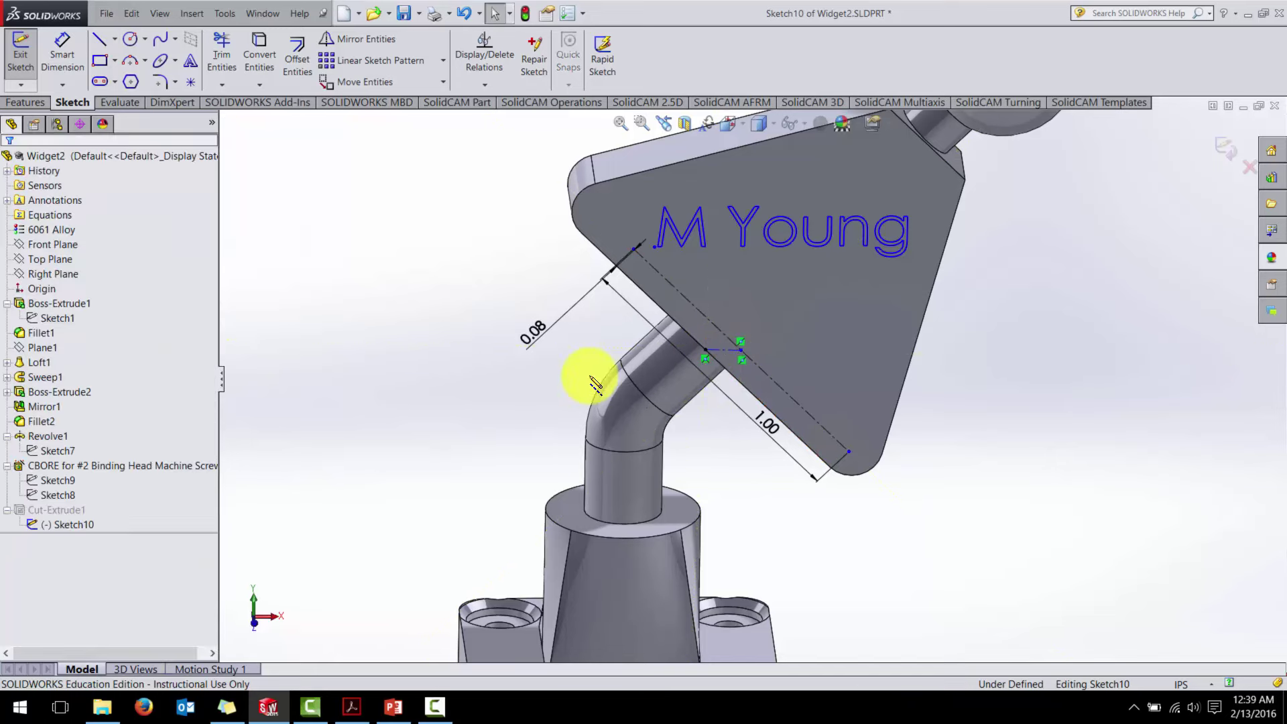
Make the short construction line perpendicular to the 1.00in construction line.
left_click(485, 85)
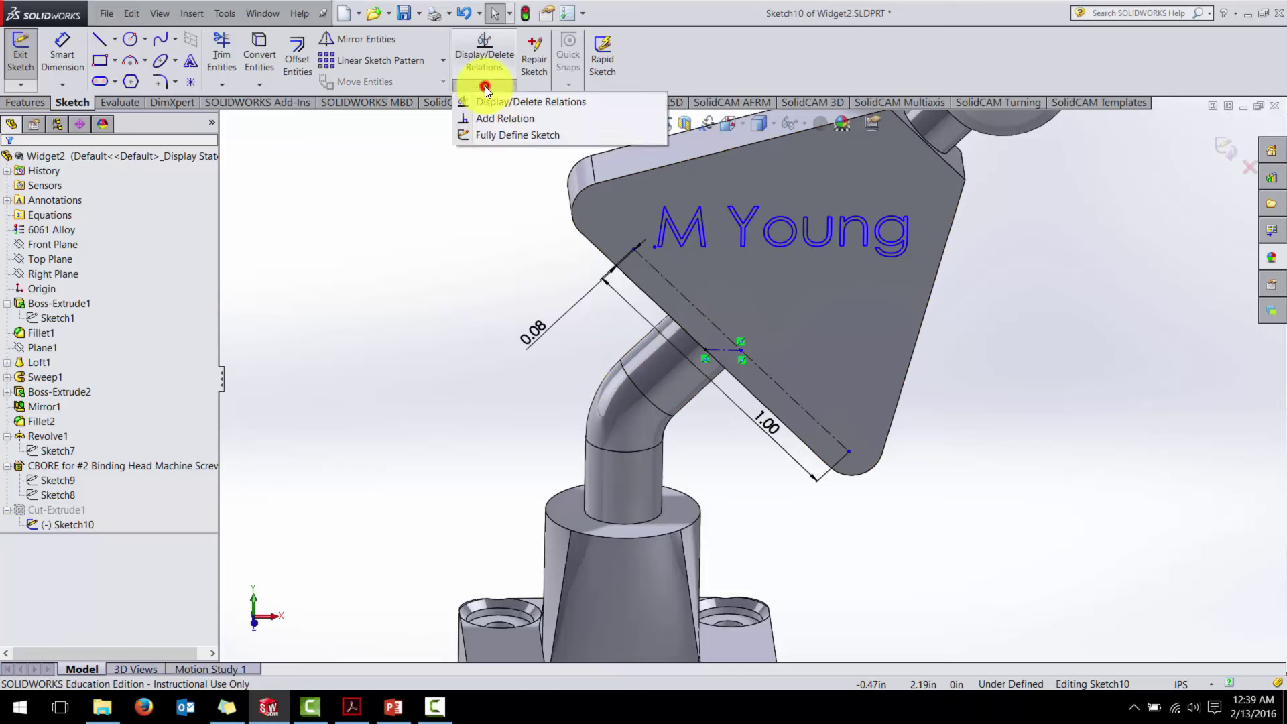
left_click(492, 119)
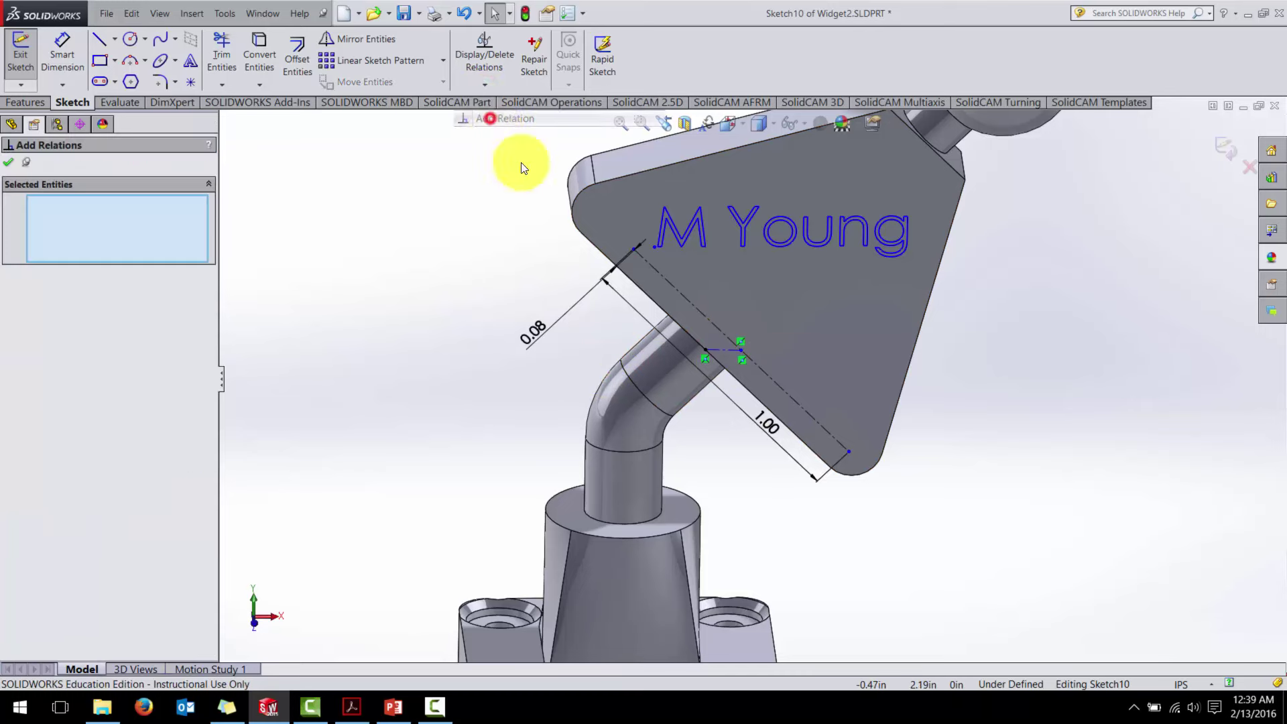
left_click(718, 346)
left_click(723, 349)
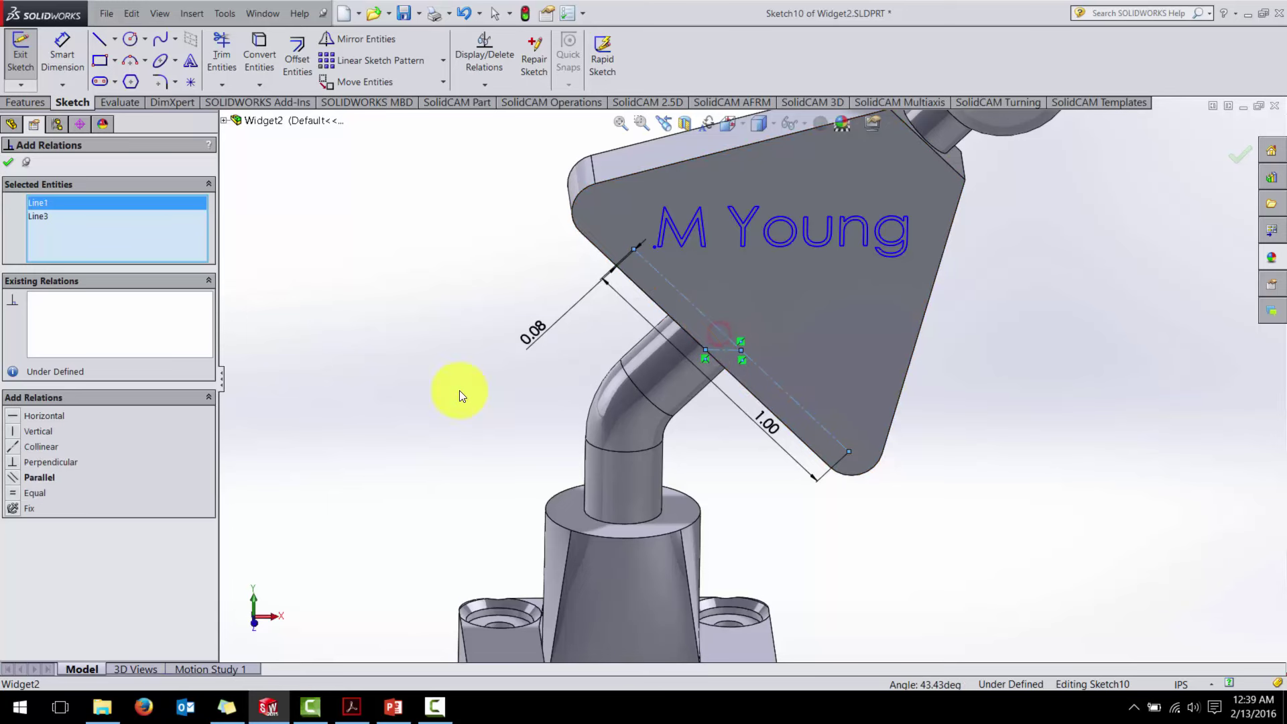
left_click(20, 462)
left_click(983, 459)
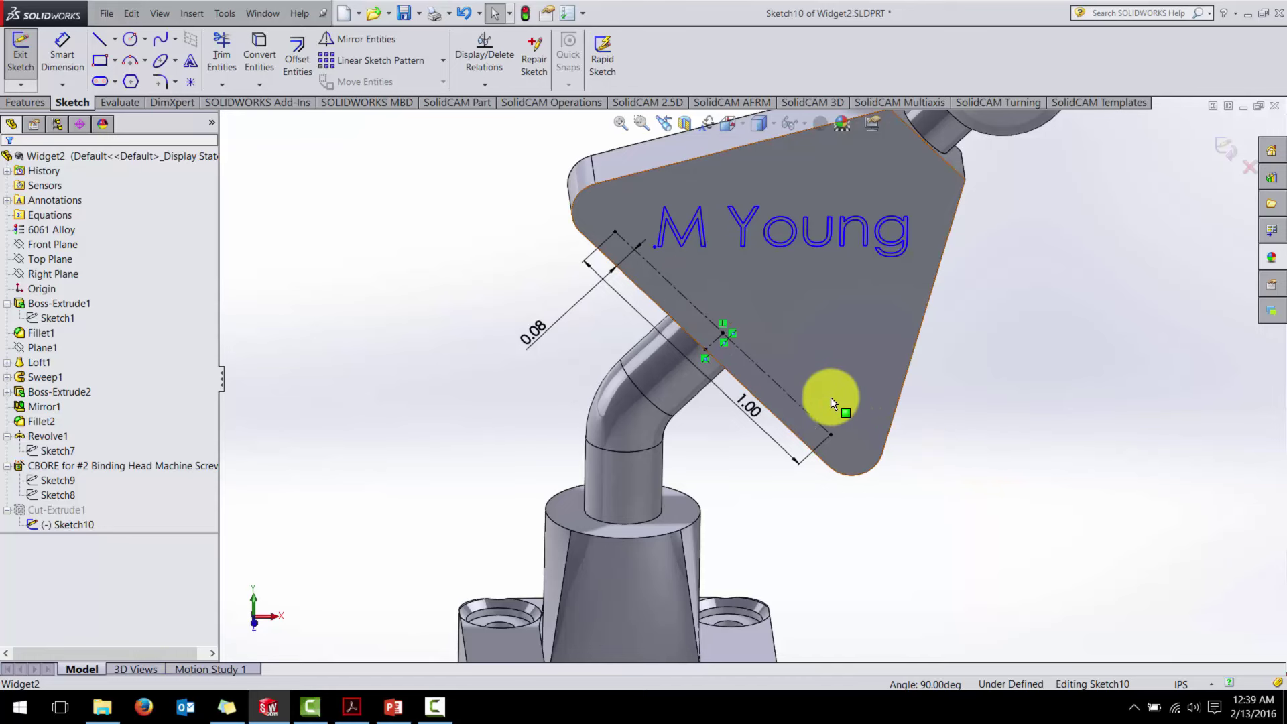
Set the name text to follow the 1.00in construction line with center alignment.
right_click(698, 237)
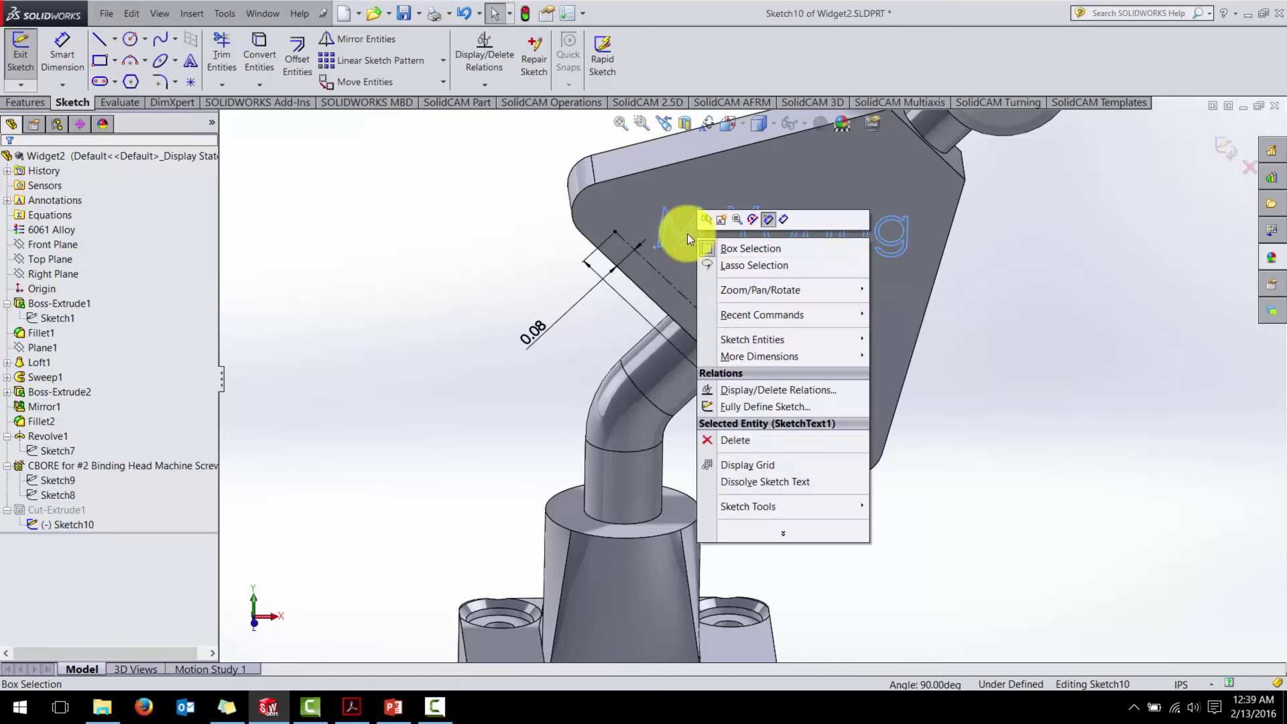
left_click(687, 233)
double_click(686, 233)
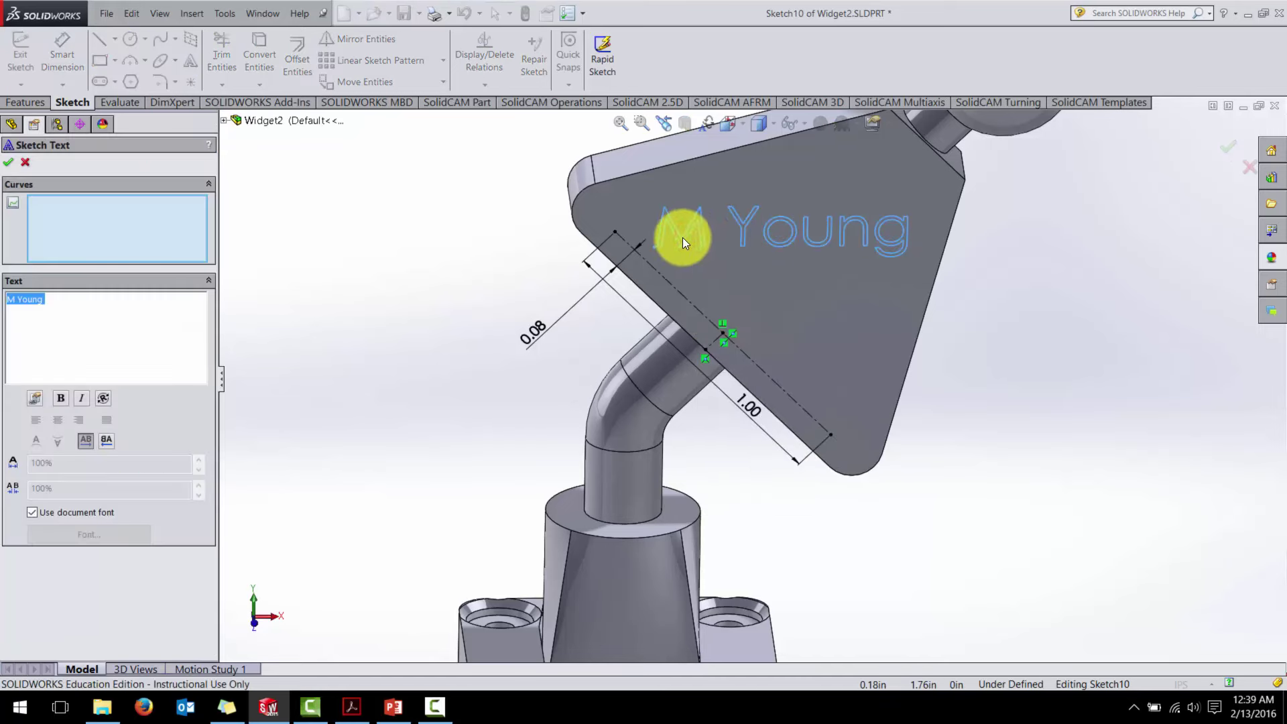
left_click(127, 223)
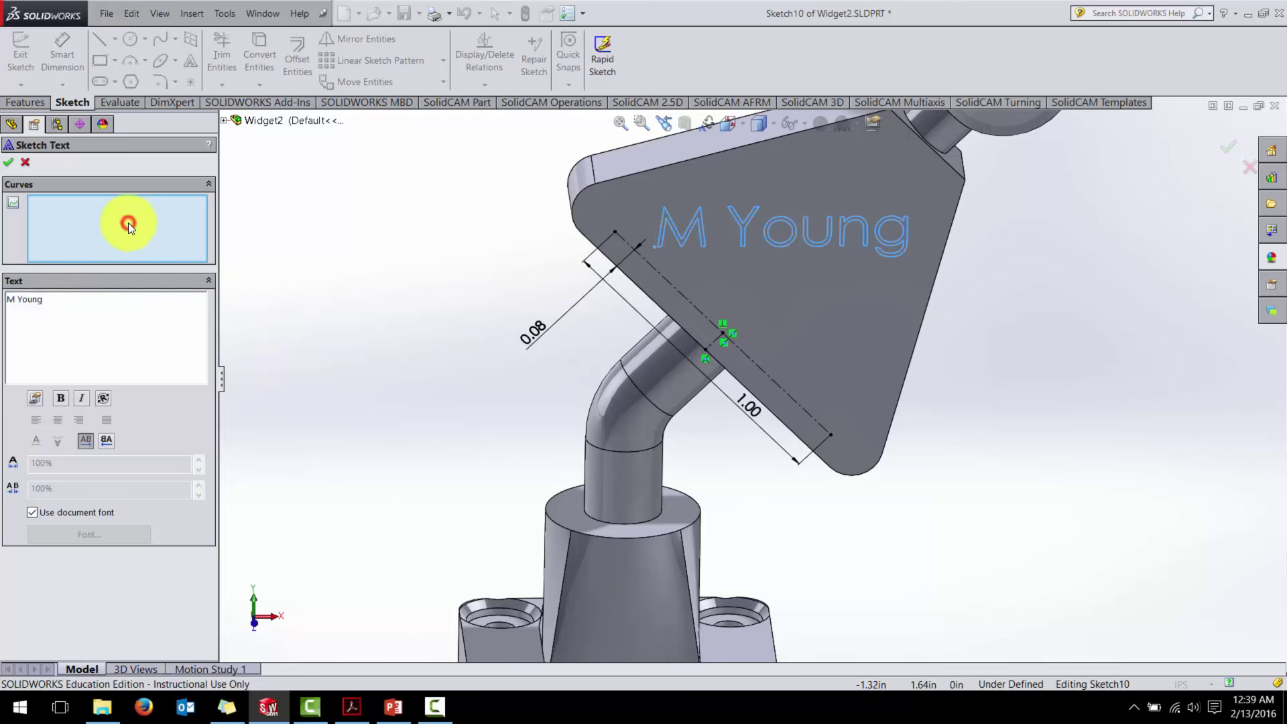
left_click(667, 279)
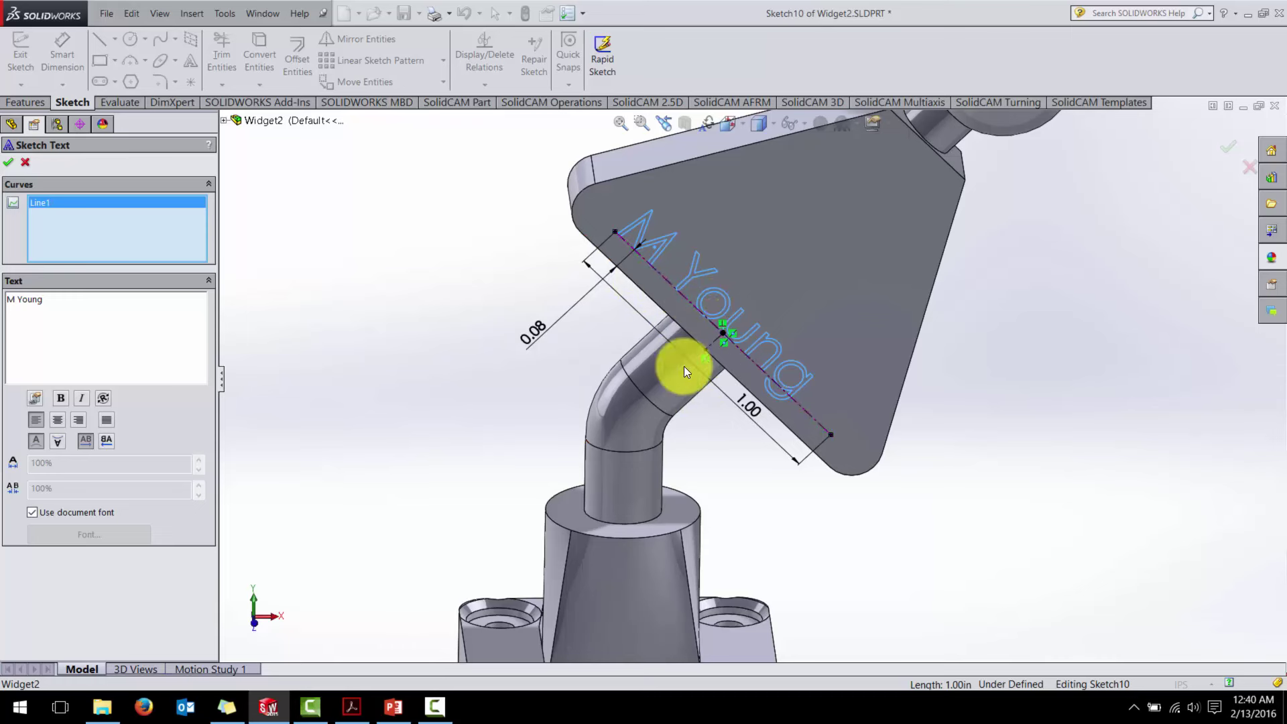
left_click(58, 420)
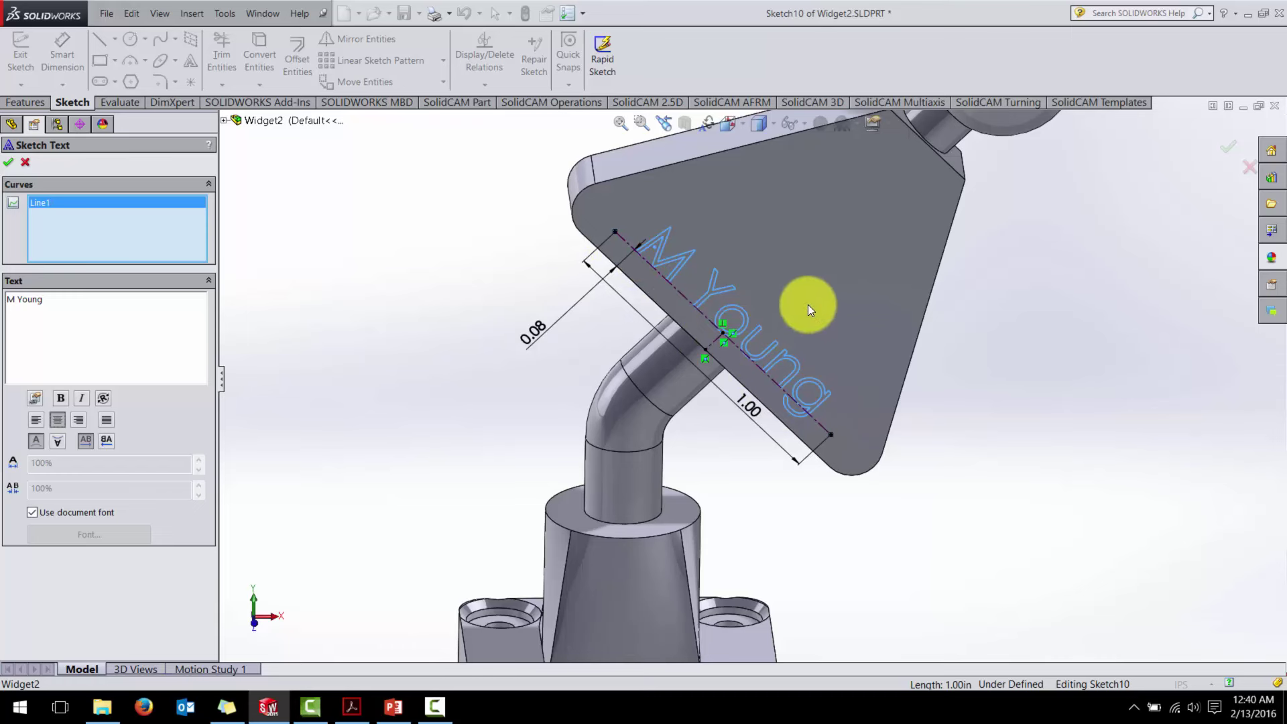
Accept the name text and exit Sketch10 so Cut-Extrude1 rebuilds the engraving along the triangle's lower edge.
left_click(1228, 147)
left_click(1226, 149)
mouse_move(1050, 395)
middle_mouse_down()
mouse_move(1058, 338)
mouse_move(1100, 373)
mouse_move(956, 425)
mouse_move(997, 374)
mouse_move(993, 393)
middle_mouse_up()
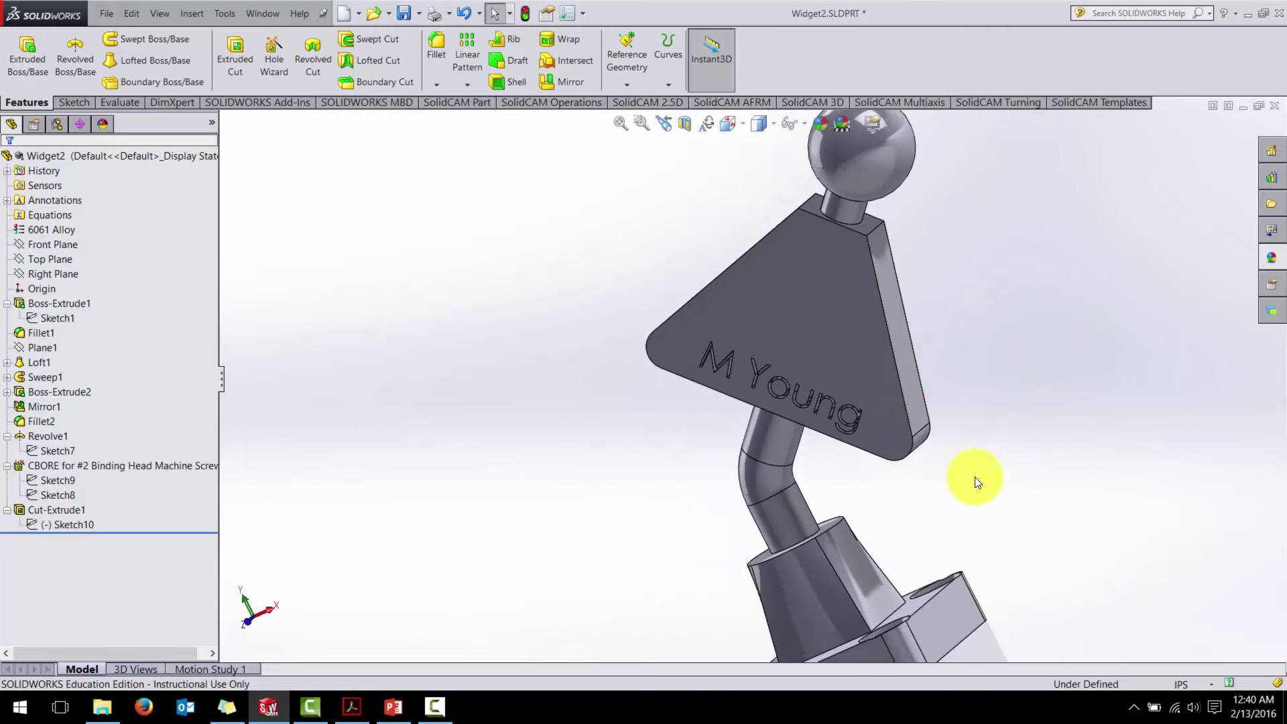
middle_click_drag(979, 474, 1012, 537)
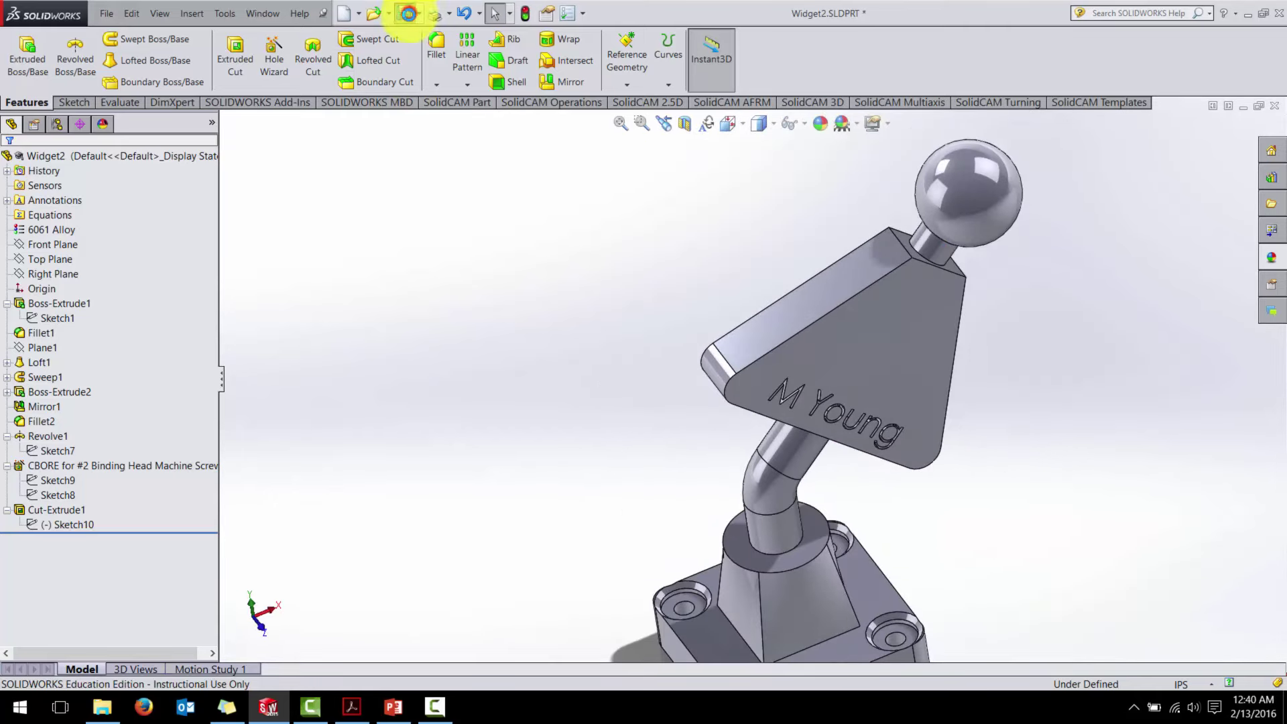